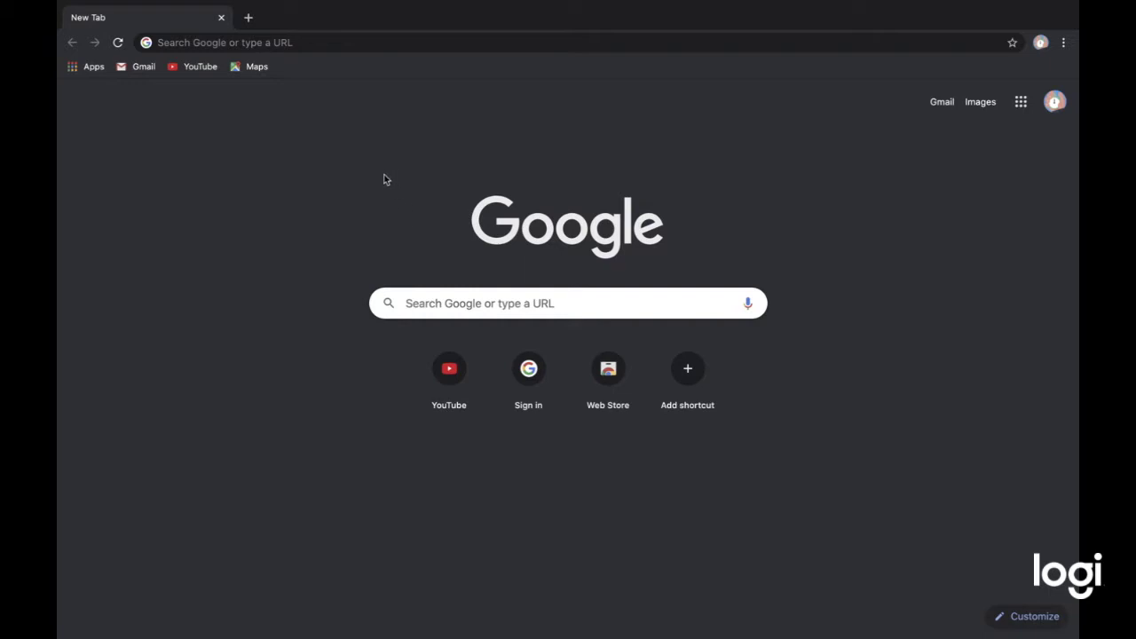
- Load Thingiverse.com and glance over popular designs like Flying Sea Turtle and Baby Yoda
left_click(256, 43)
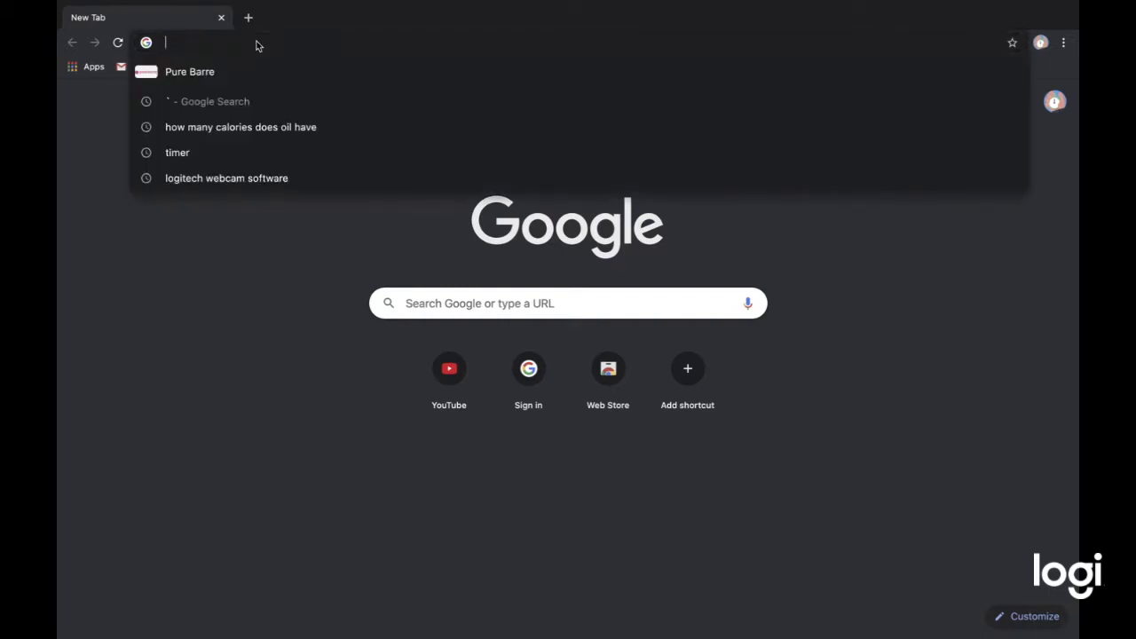
type("Thi")
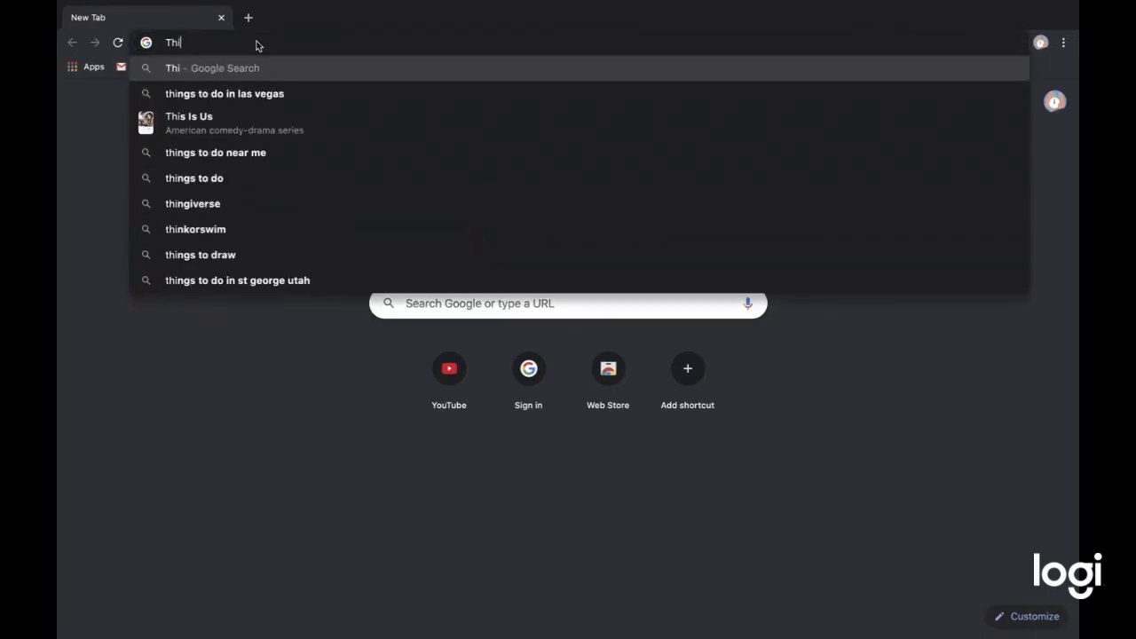
type("ngiverse.co")
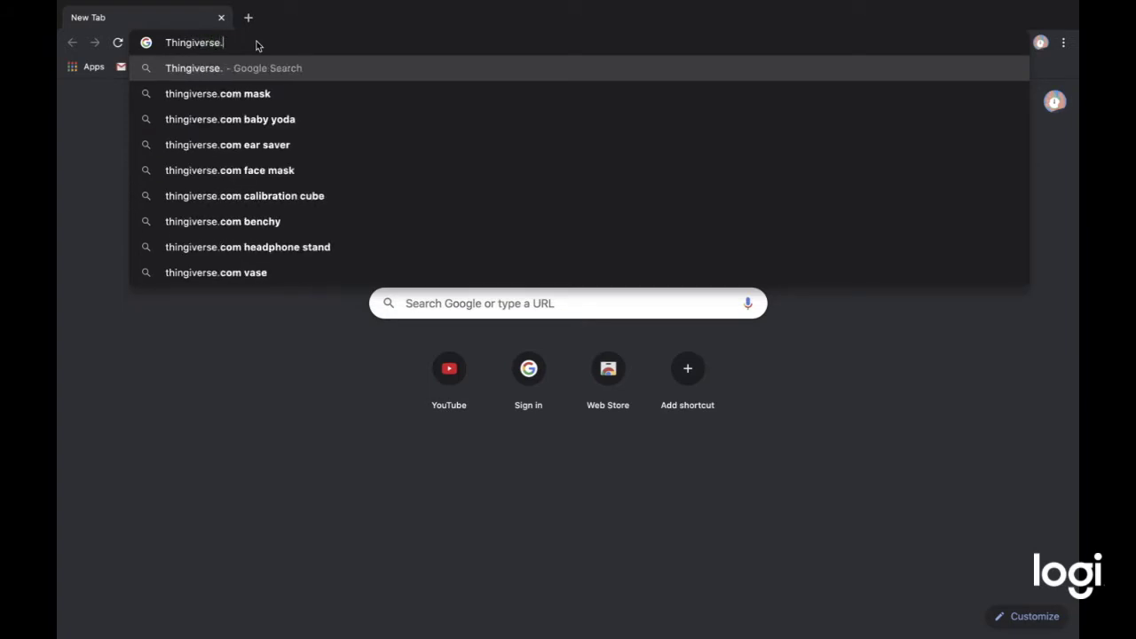
type("m")
key("Return")
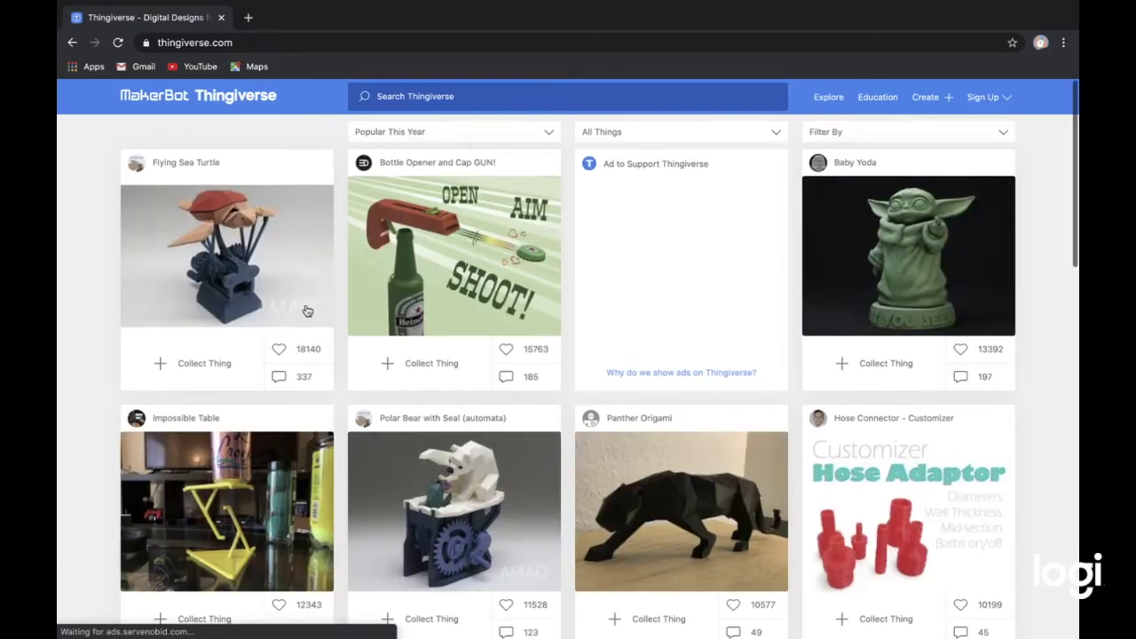
scroll(307, 310, "down", 2)
scroll(307, 311, "up", 2)
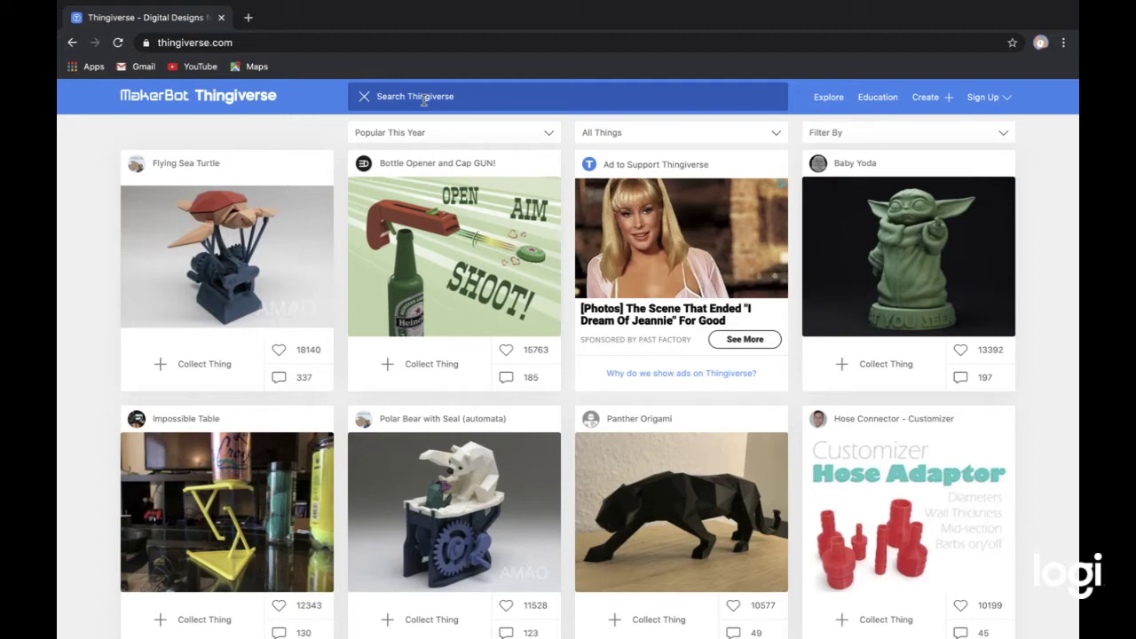
- Search Thingiverse for boat and open the Toy Boat design
type("boat")
key("Return")
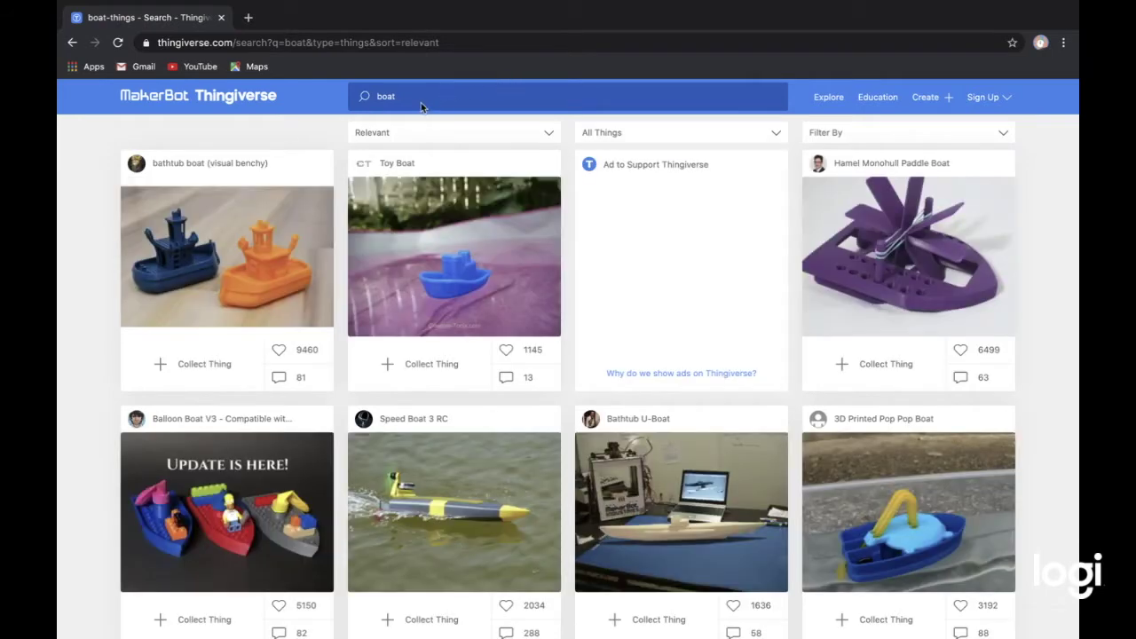
left_click(424, 235)
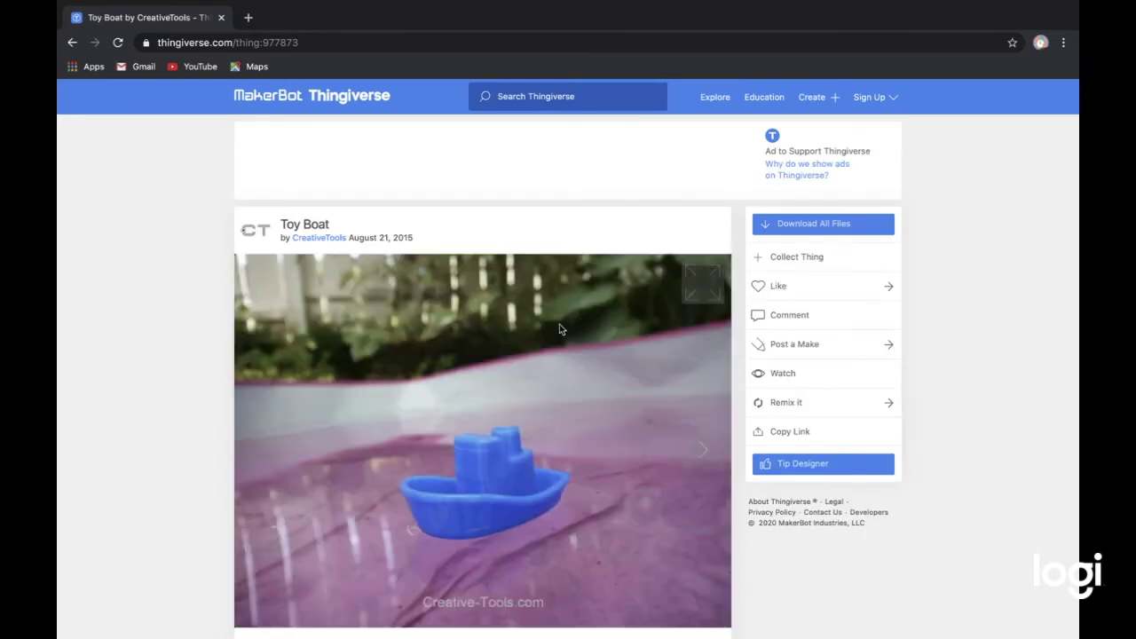
- Download all Toy Boat files as Toy_Boat (1).zip and dismiss the Downloading notice
scroll(559, 324, "down", 2)
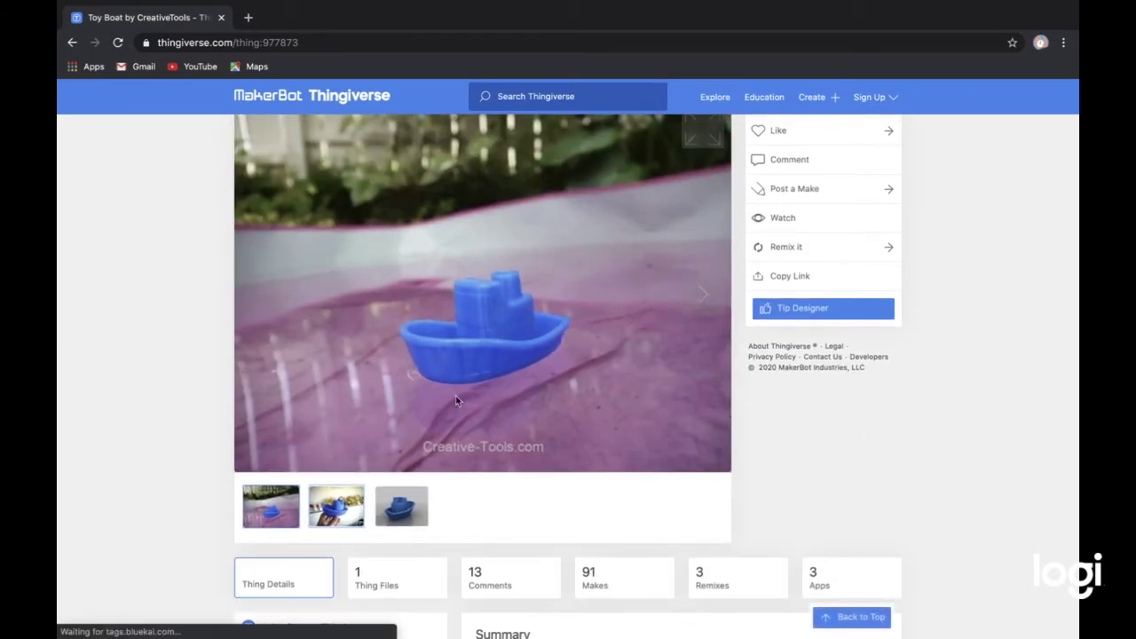
scroll(426, 417, "down", 3)
scroll(394, 435, "up", 5)
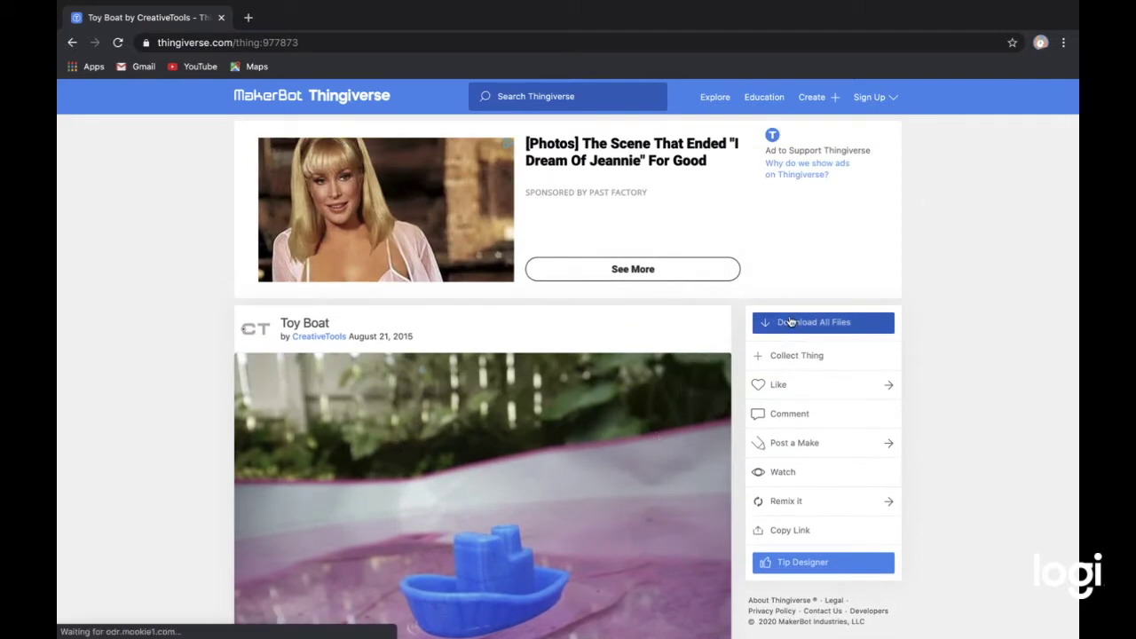
left_click(788, 322)
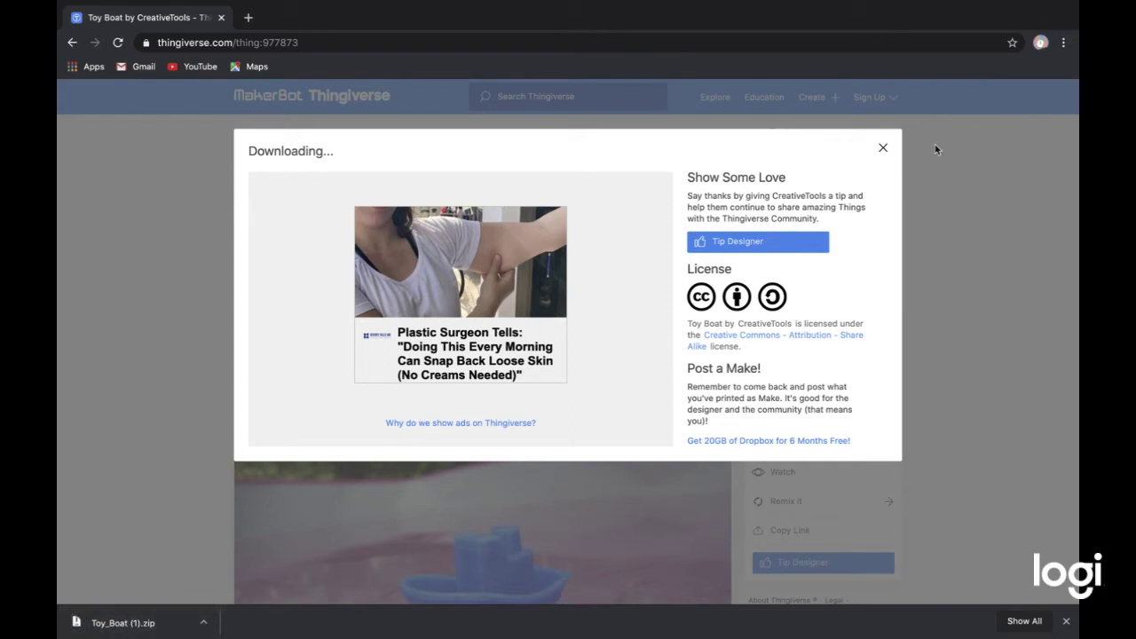
left_click(883, 150)
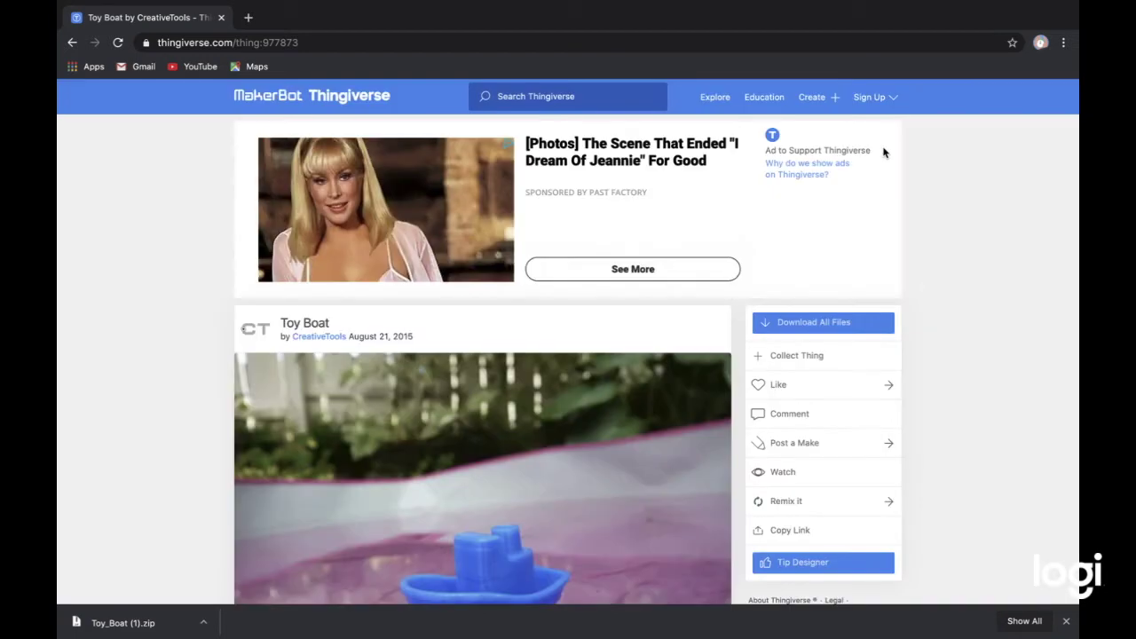
- Replace the Thingiverse tab with a new tab and load flashforge.com
left_click(247, 18)
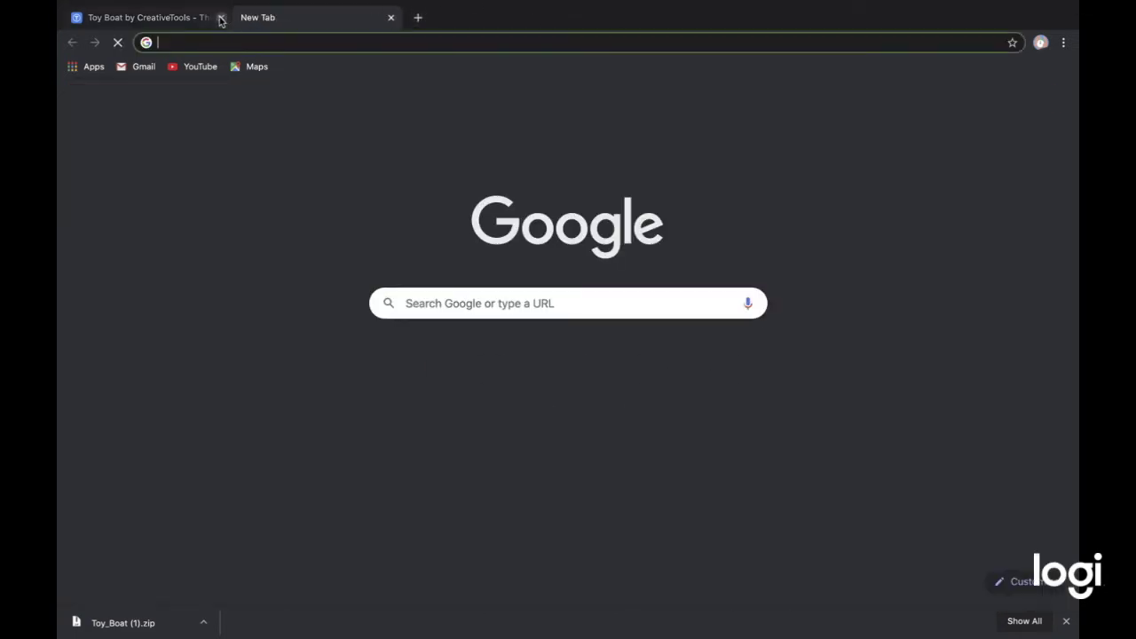
left_click(221, 17)
left_click(505, 302)
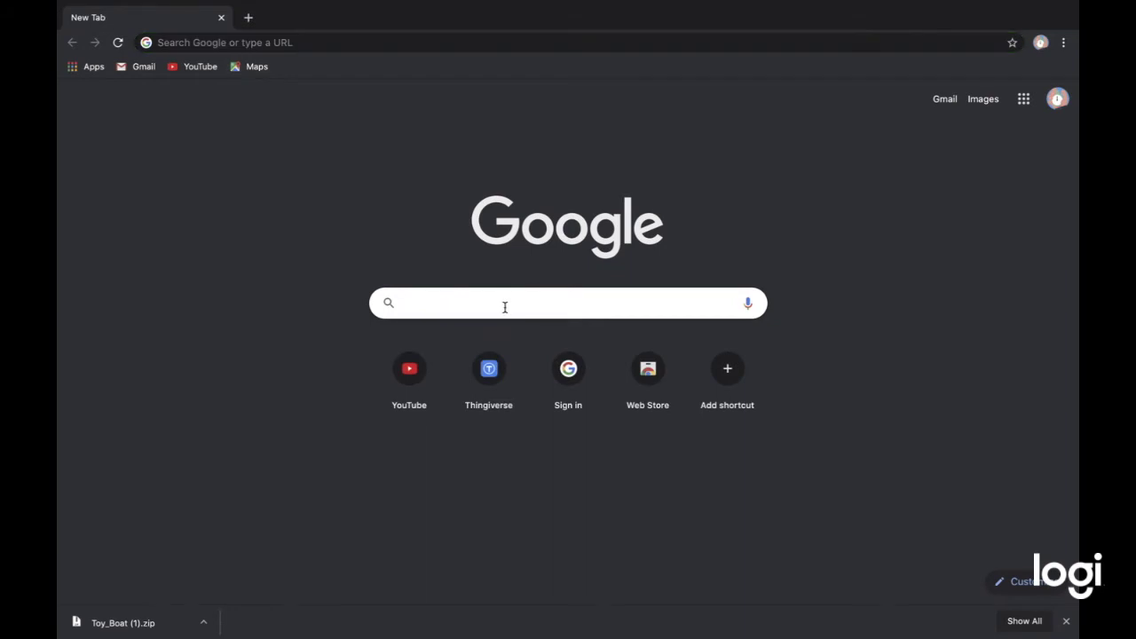
type("flahsf")
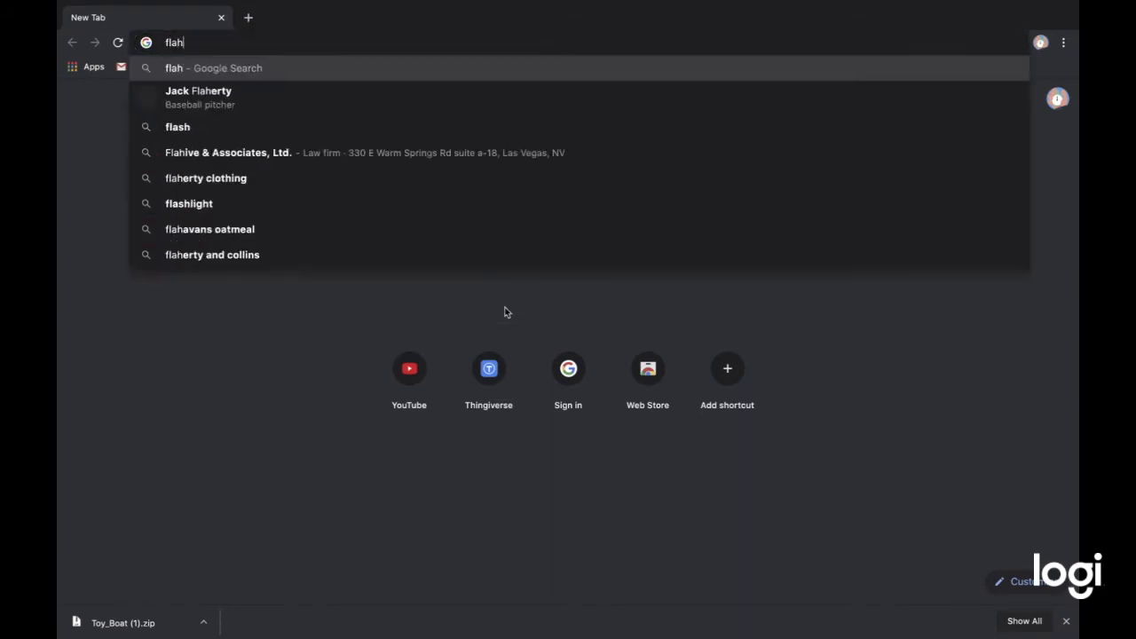
key("BackSpace")
key("BackSpace")
key("BackSpace")
key("BackSpace")
key("BackSpace")
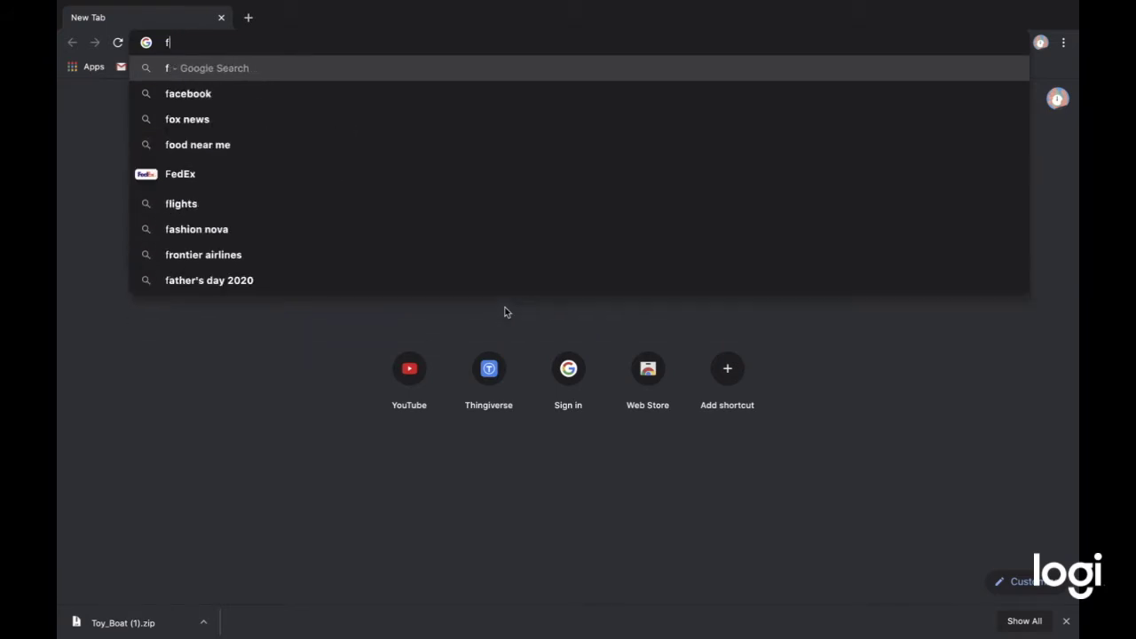
type("lashforge")
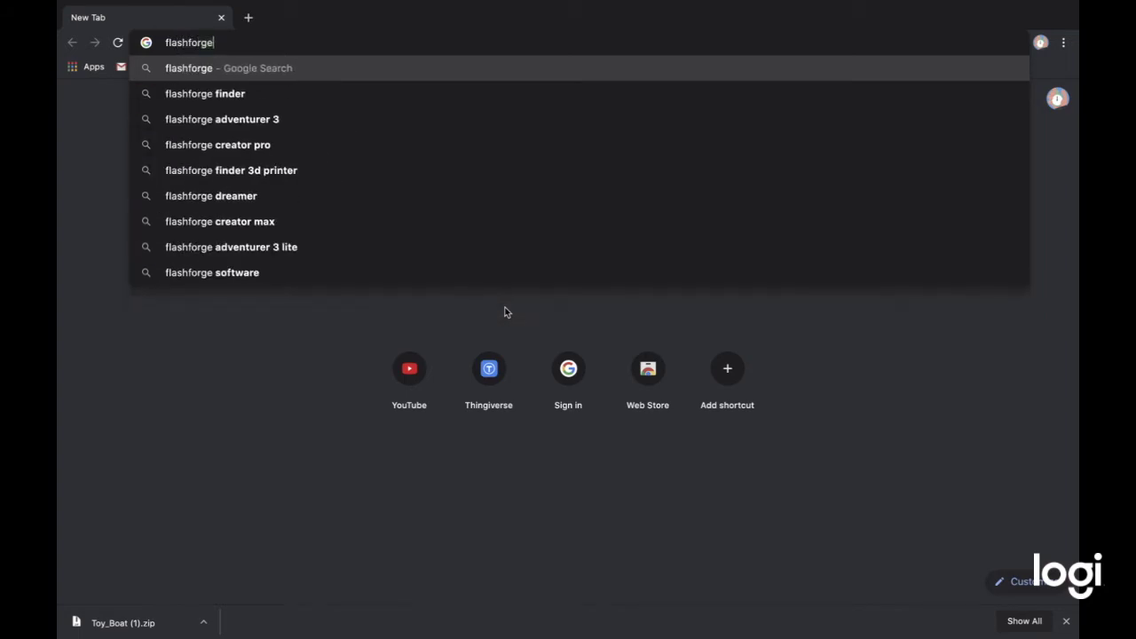
type(".com")
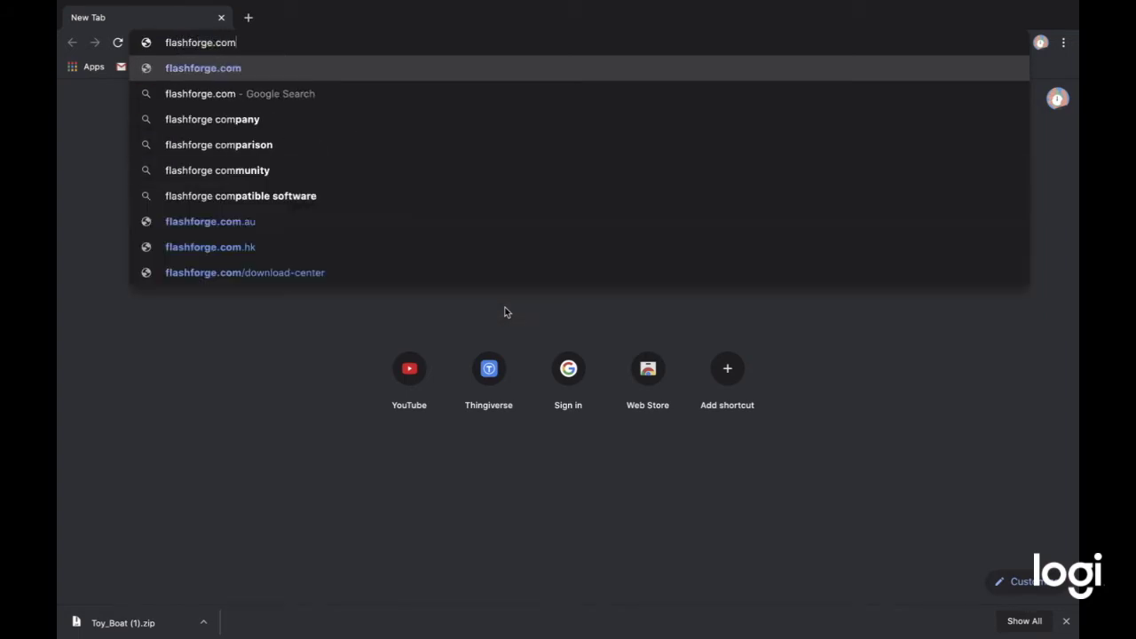
key("Return")
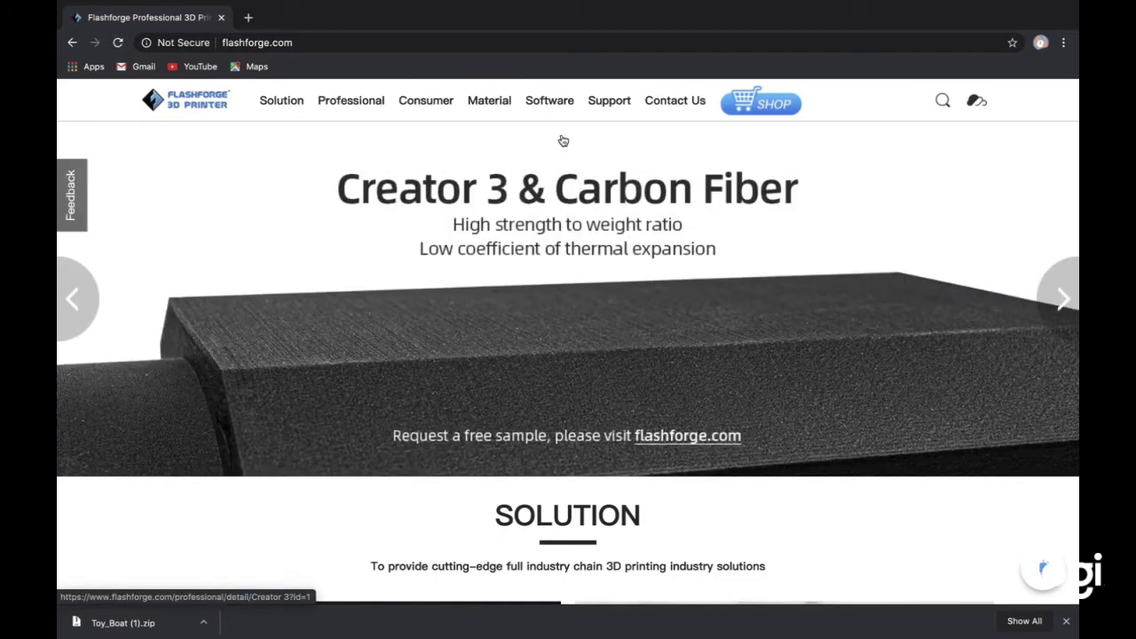
- Browse the FlashPrint page from the Software menu, then swap it for a new tab
mouse_move(550, 100)
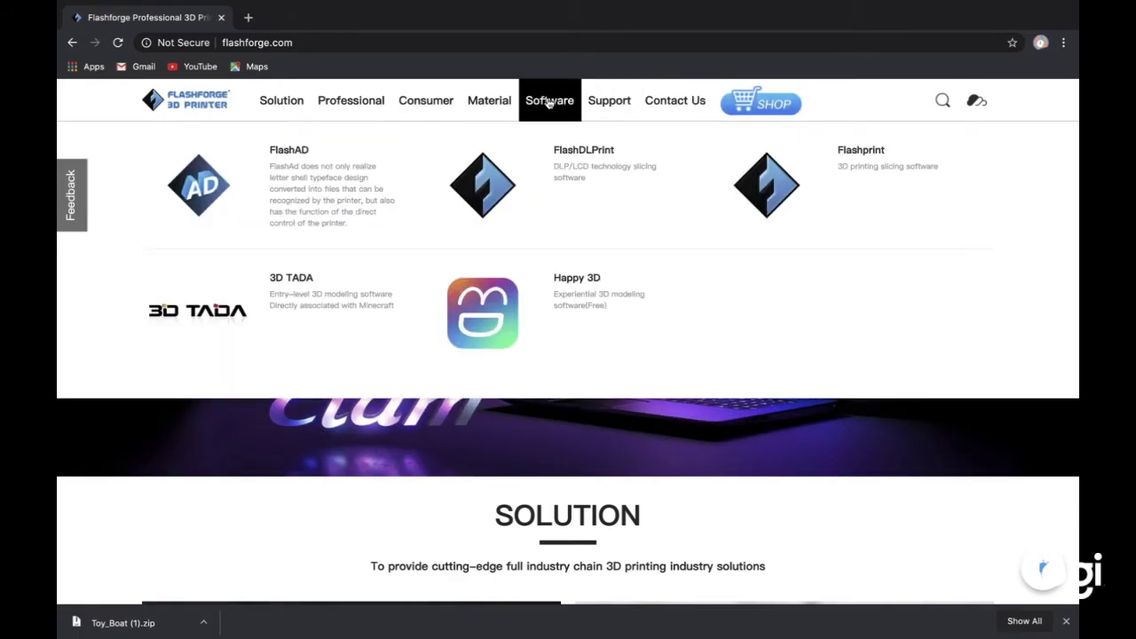
left_click(757, 195)
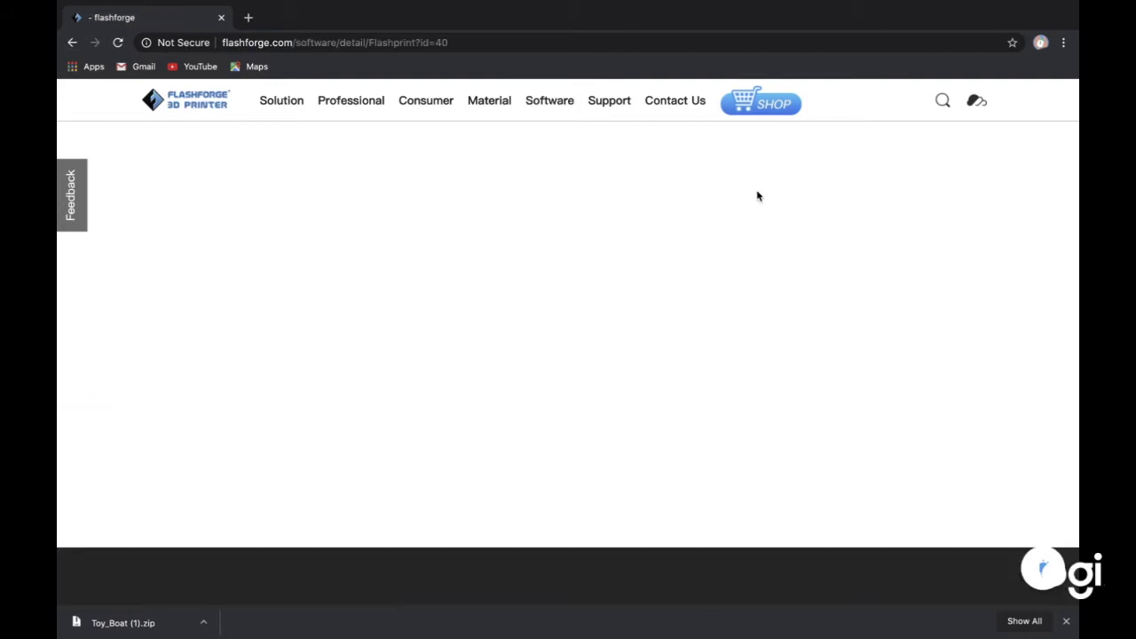
scroll(428, 335, "down", 1)
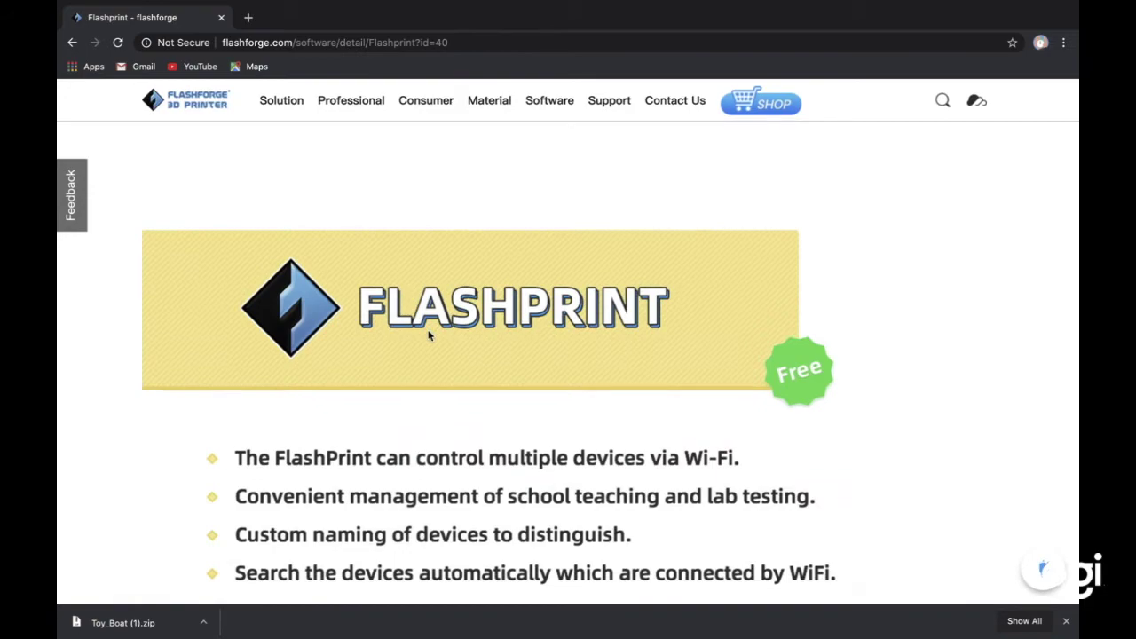
scroll(427, 333, "down", 6)
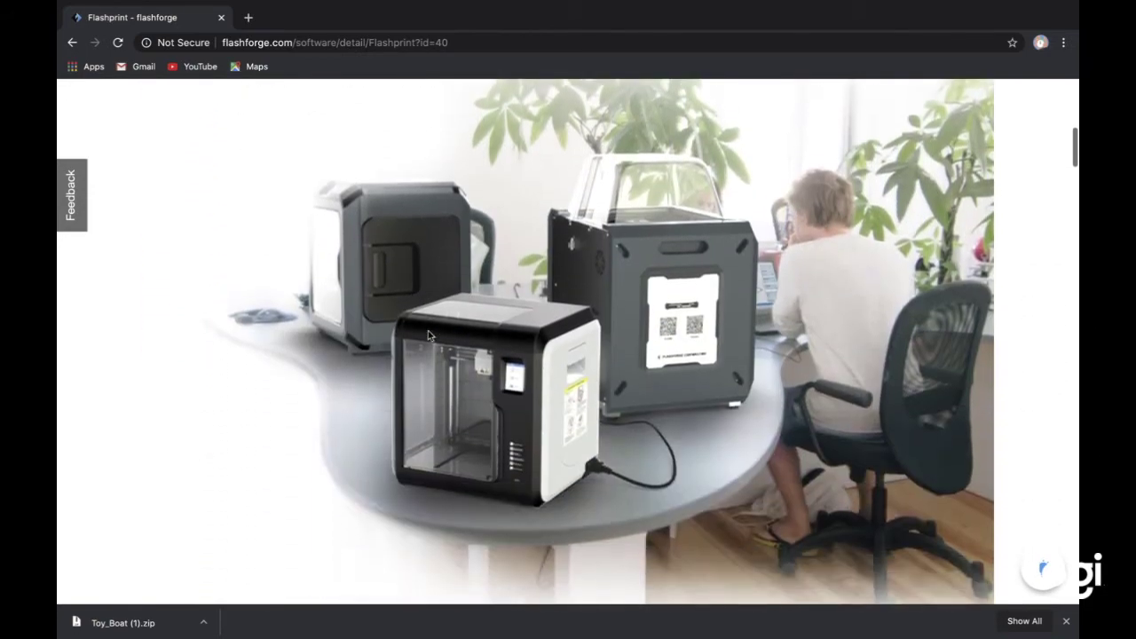
scroll(428, 335, "down", 6)
scroll(428, 338, "up", 4)
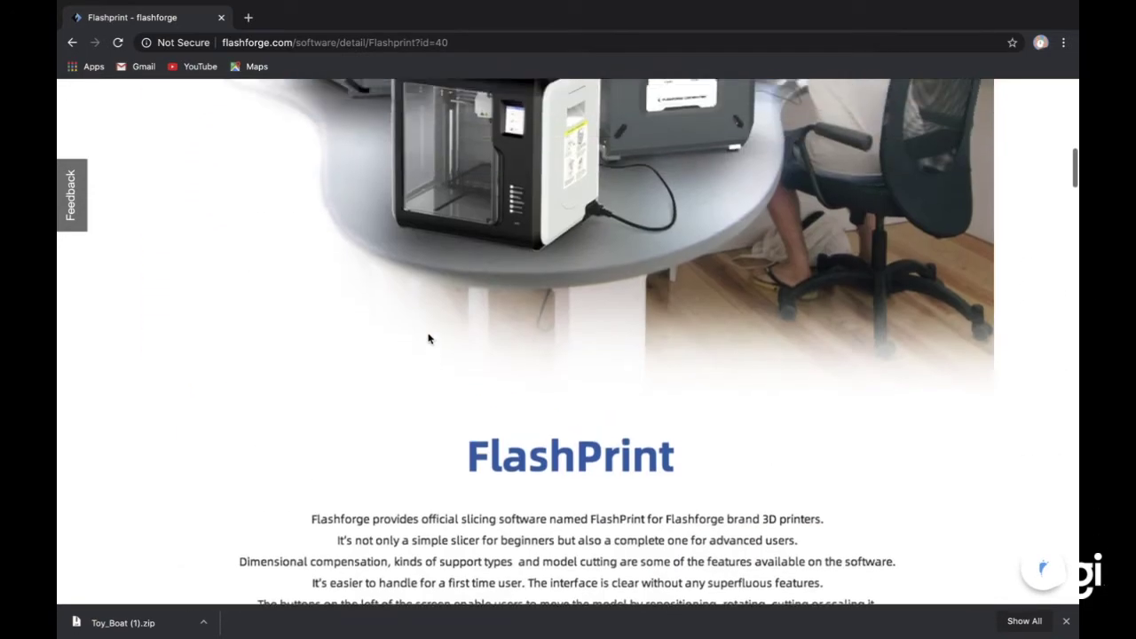
scroll(428, 338, "up", 8)
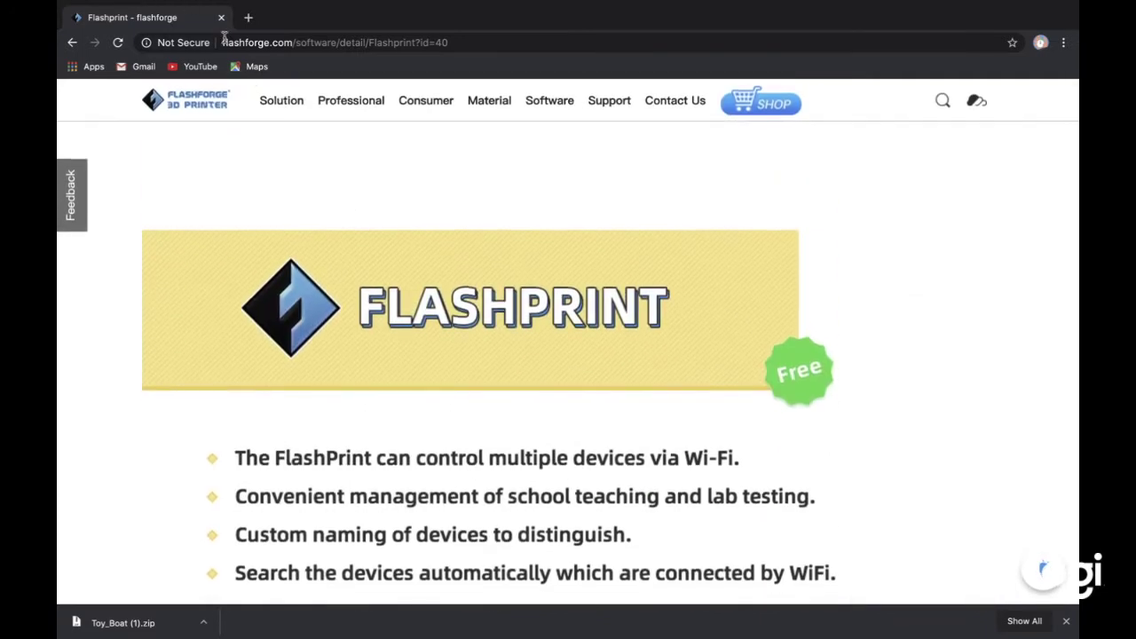
left_click(249, 17)
left_click(220, 17)
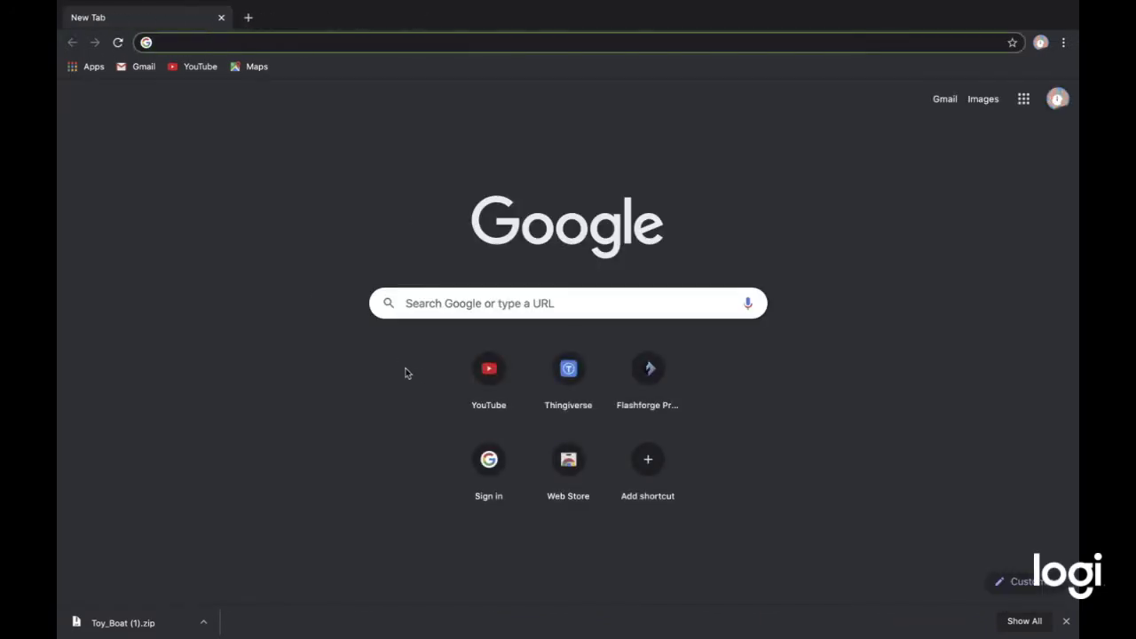
- Search Google for 'flashforge flashprint'
left_click(456, 302)
type("flahsforge ")
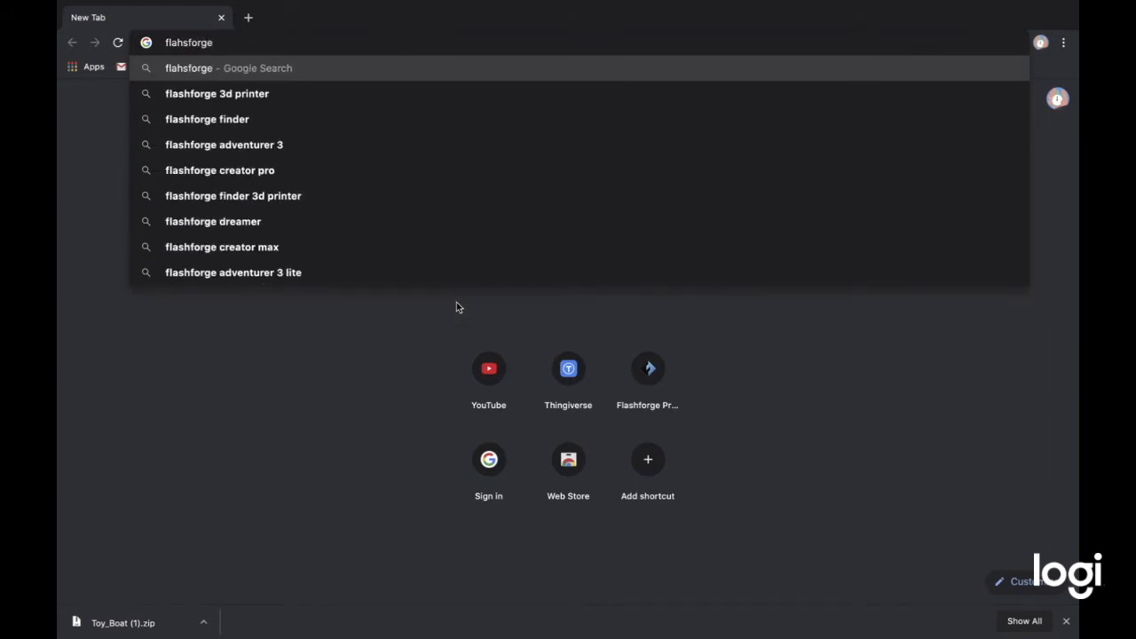
type("flash")
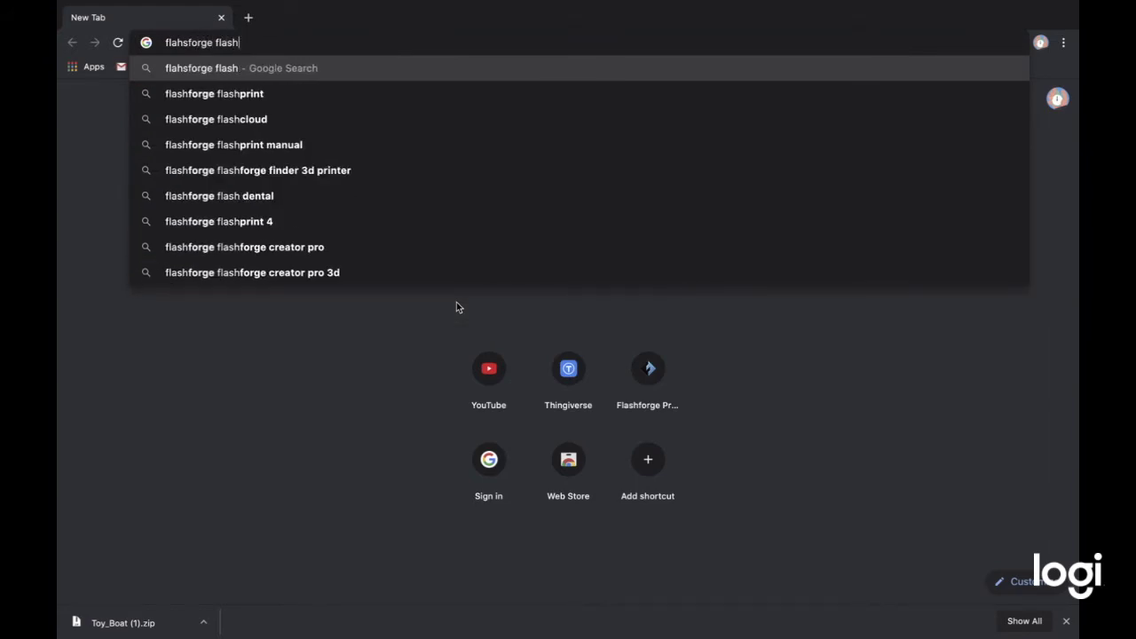
type("print")
key("Return")
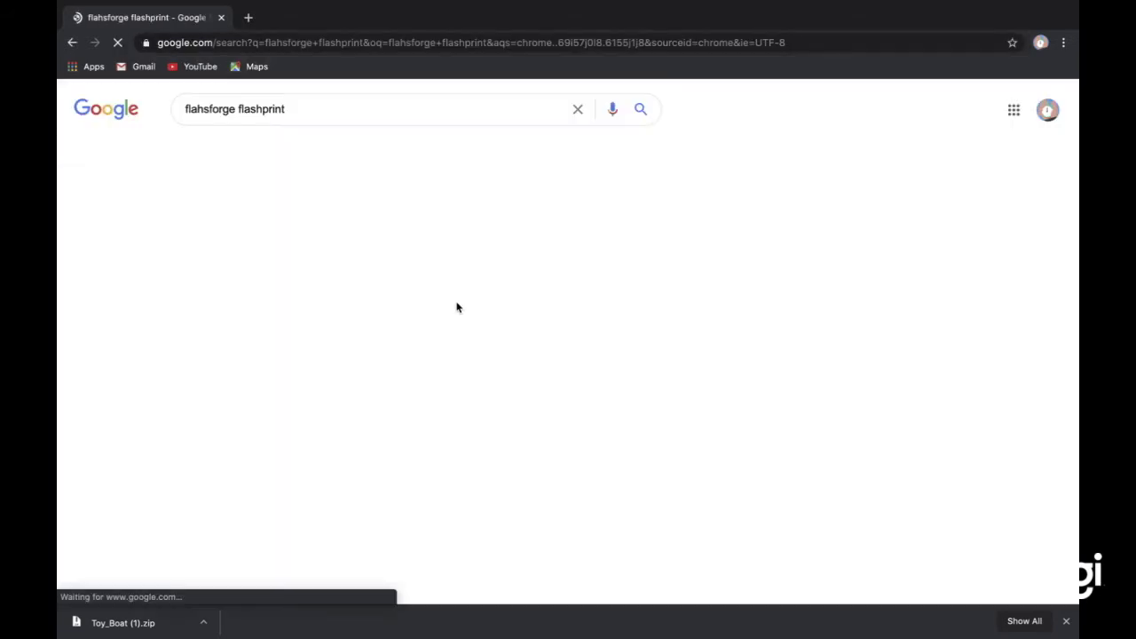
- Refine the search to 'flashforge flashprint download' and open the Flashforge download center
left_click(323, 110)
type("down")
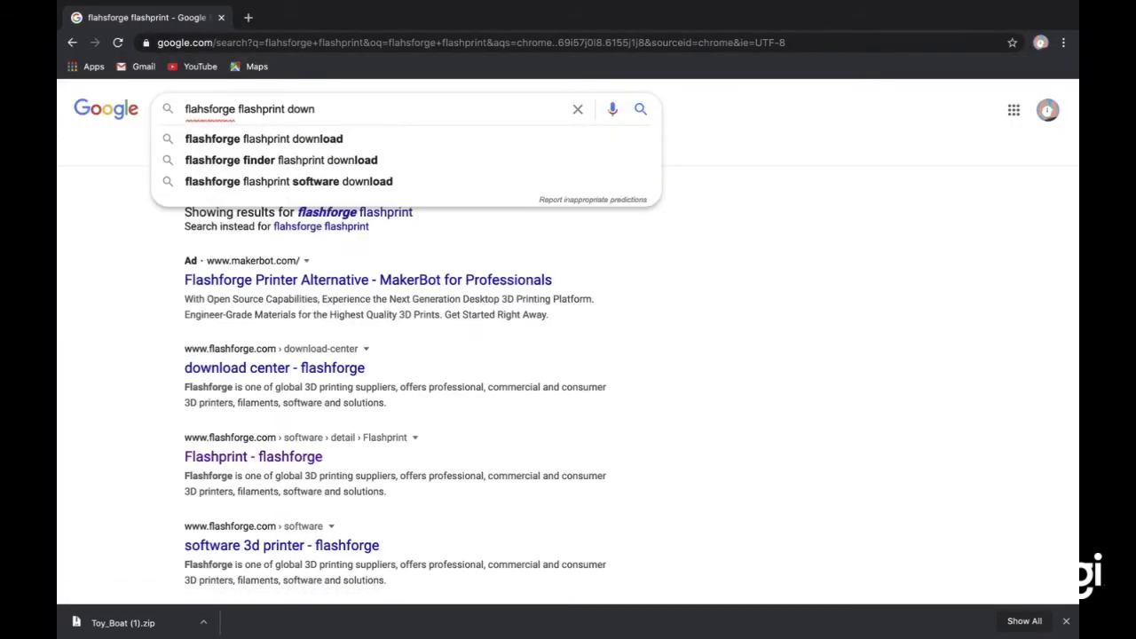
left_click(358, 139)
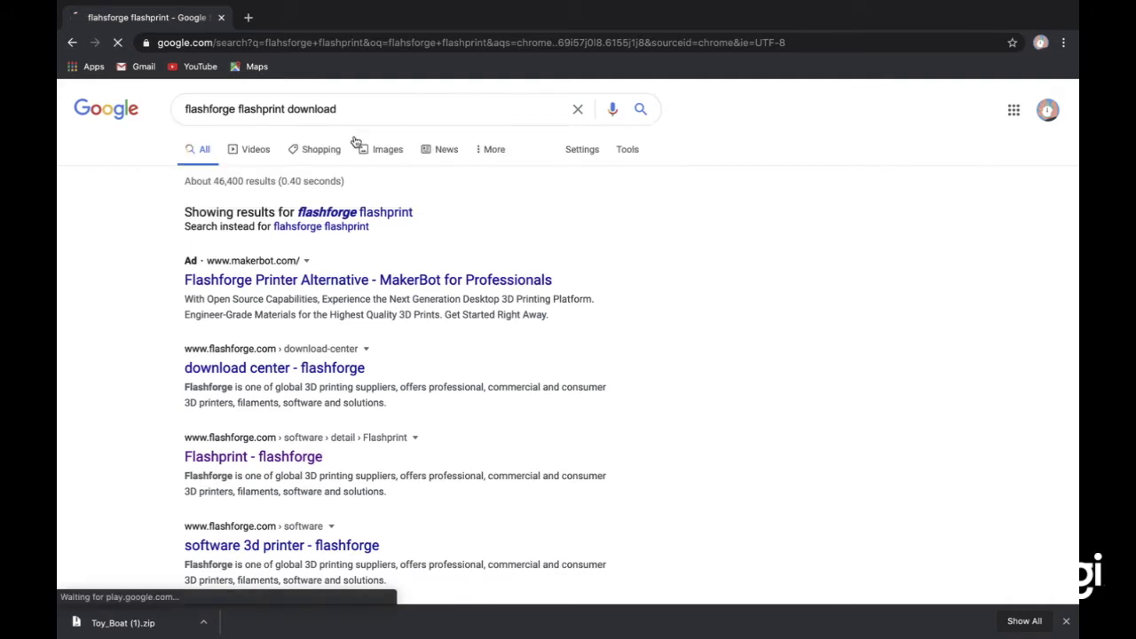
scroll(438, 263, "down", 1)
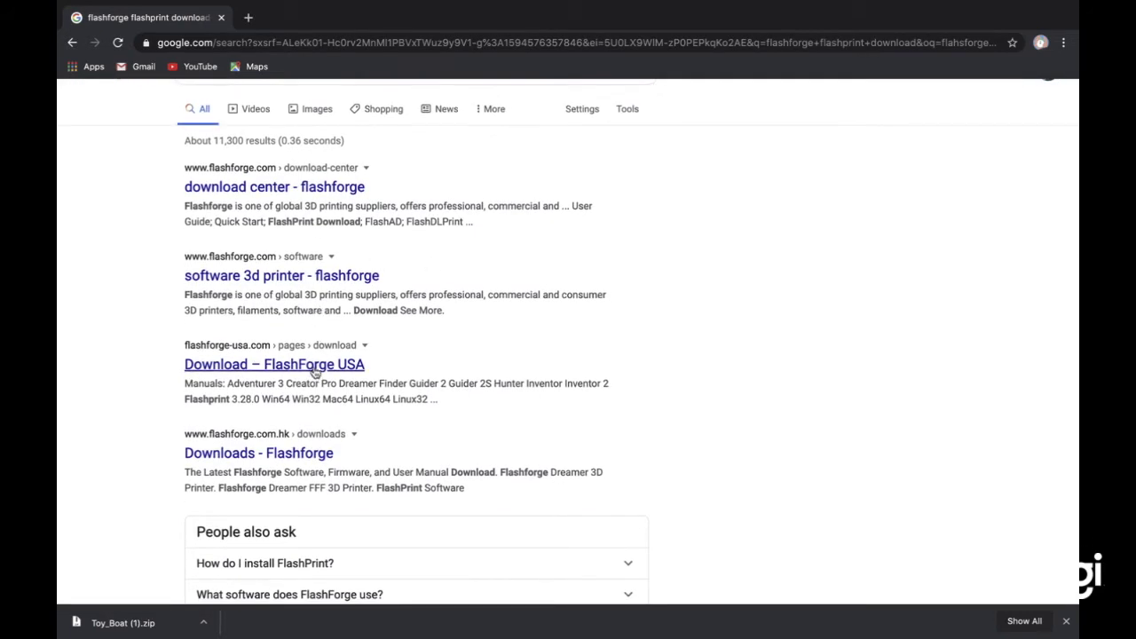
left_click(293, 189)
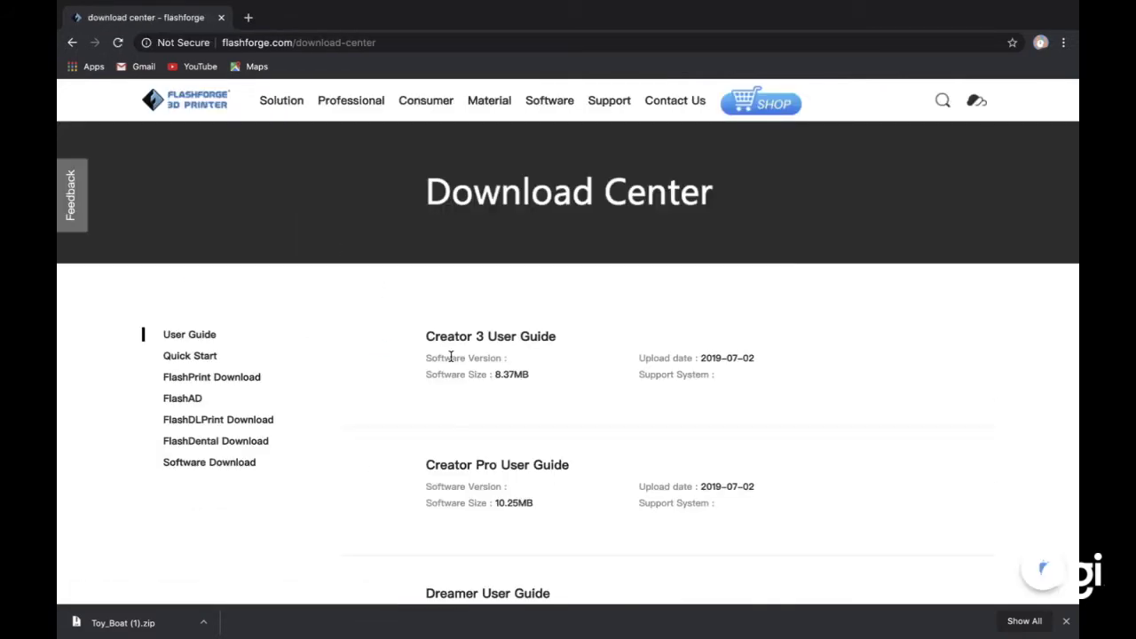
- Show the FlashPrint Download list in the download center and look through the versions
scroll(467, 254, "down", 2)
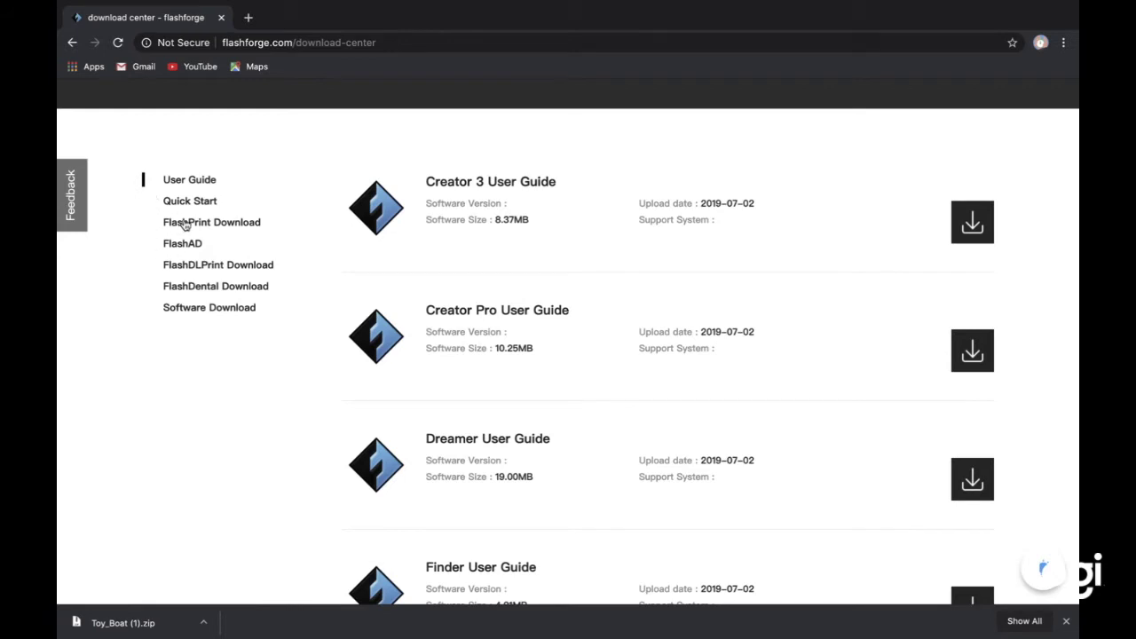
left_click(184, 224)
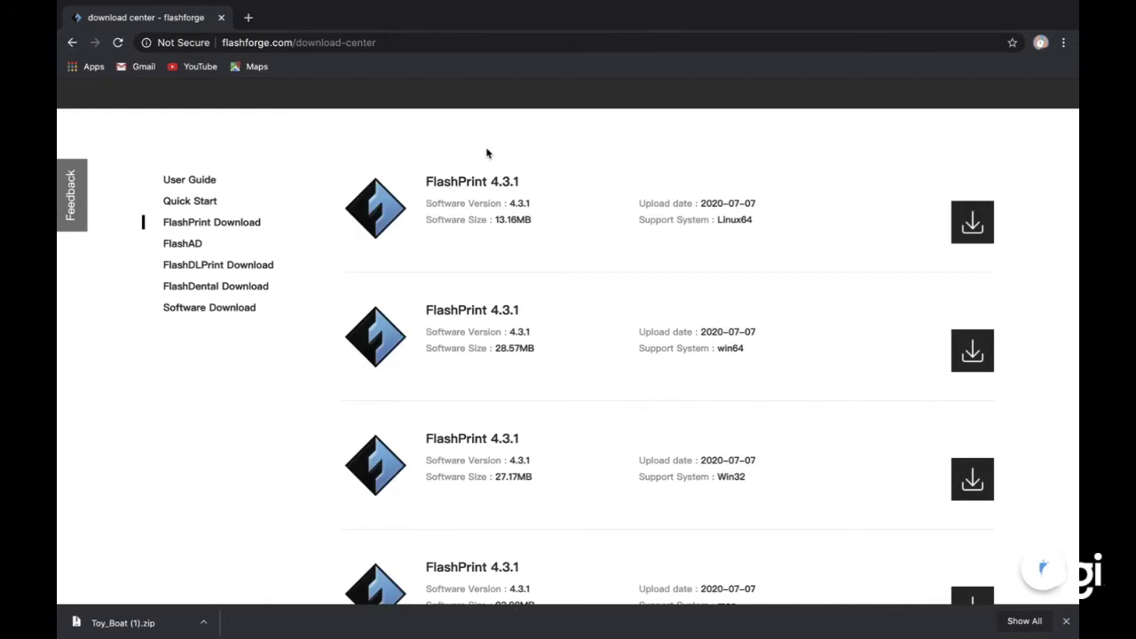
scroll(473, 151, "down", 2)
scroll(473, 152, "up", 1)
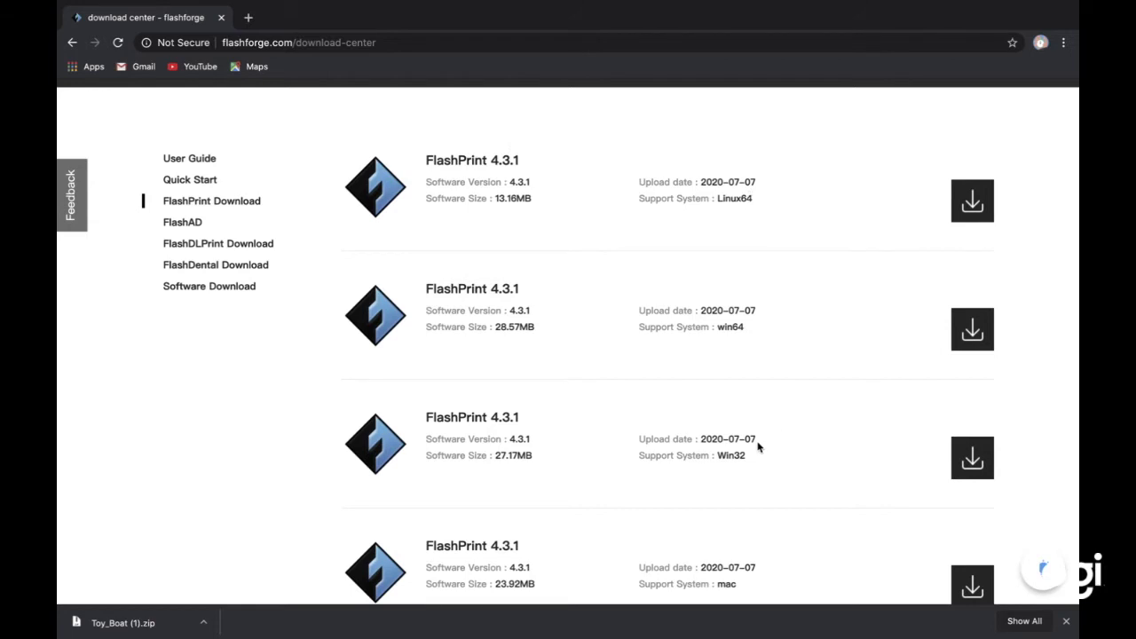
scroll(757, 445, "down", 3)
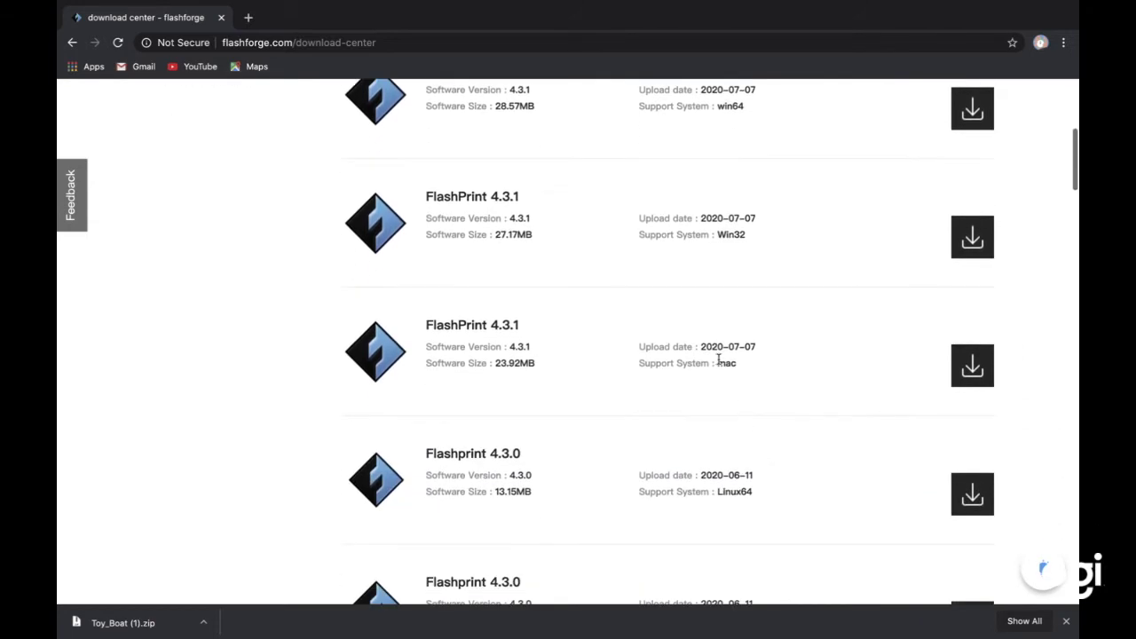
scroll(612, 405, "down", 2)
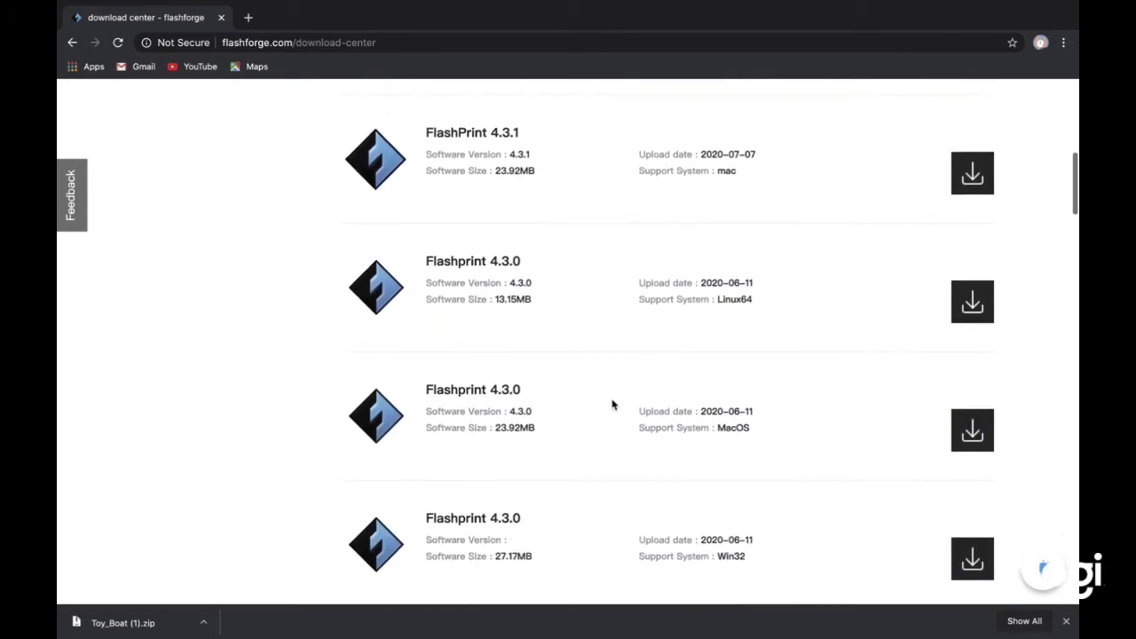
scroll(612, 404, "up", 6)
scroll(612, 404, "down", 6)
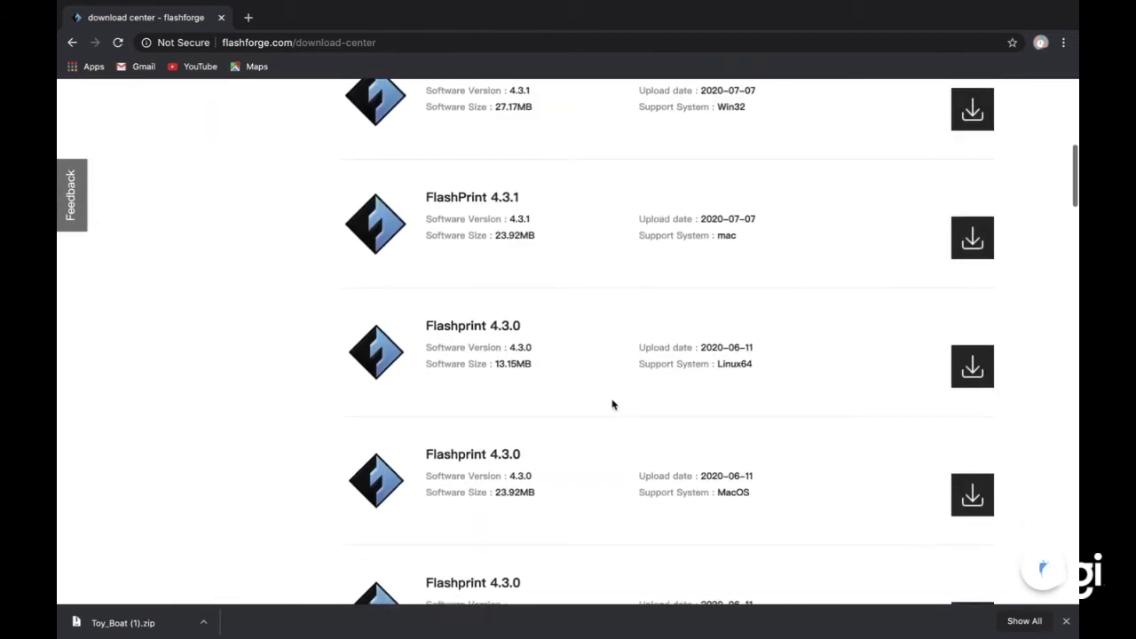
scroll(611, 404, "up", 1)
scroll(611, 405, "up", 2)
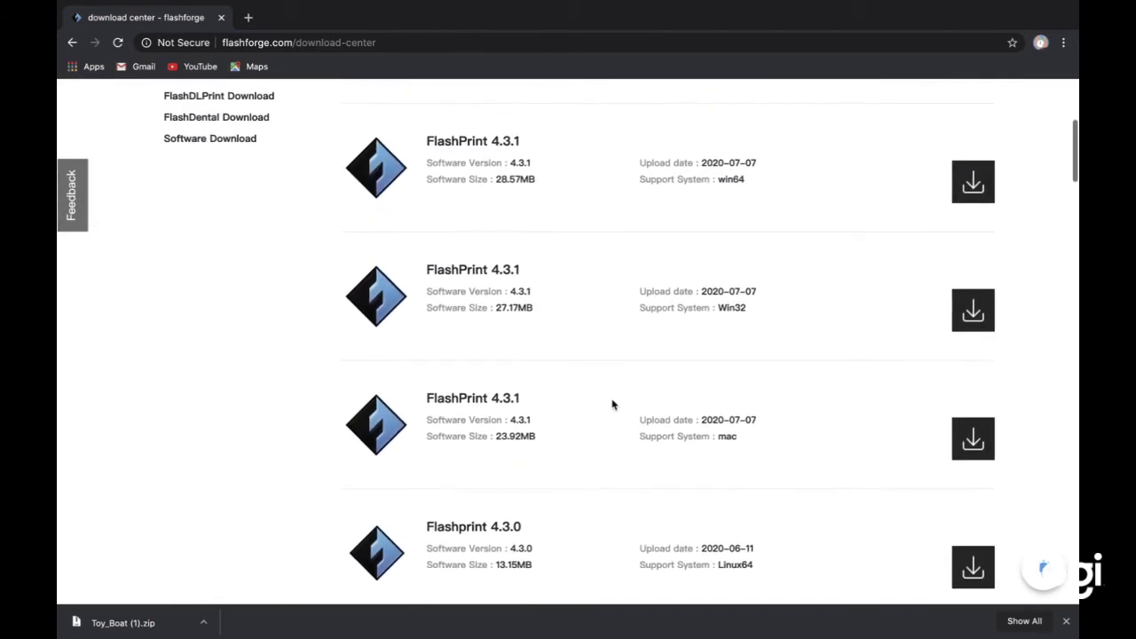
scroll(611, 405, "down", 3)
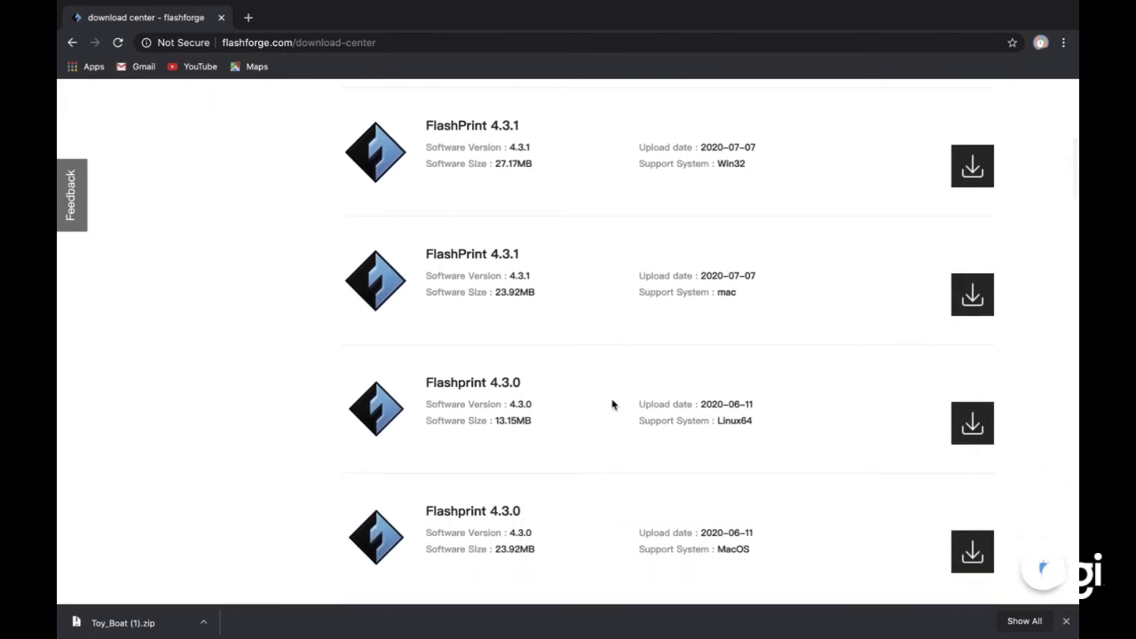
- Download FlashPrint 4.3.1 for Mac, open the zip, and center the Downloads window
left_click(971, 295)
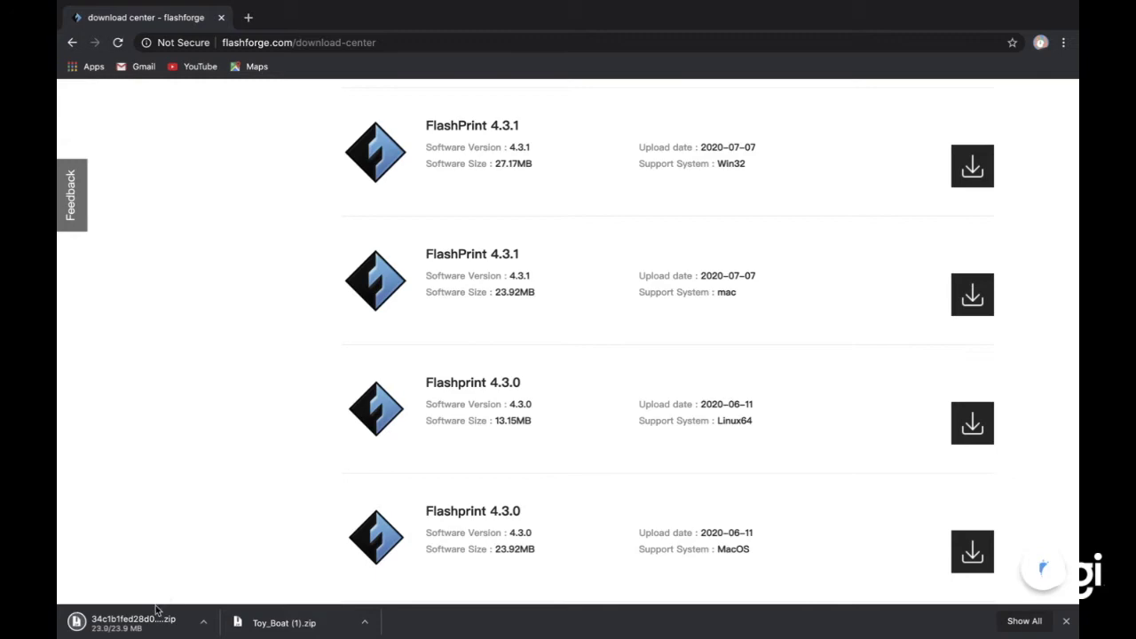
left_click(140, 623)
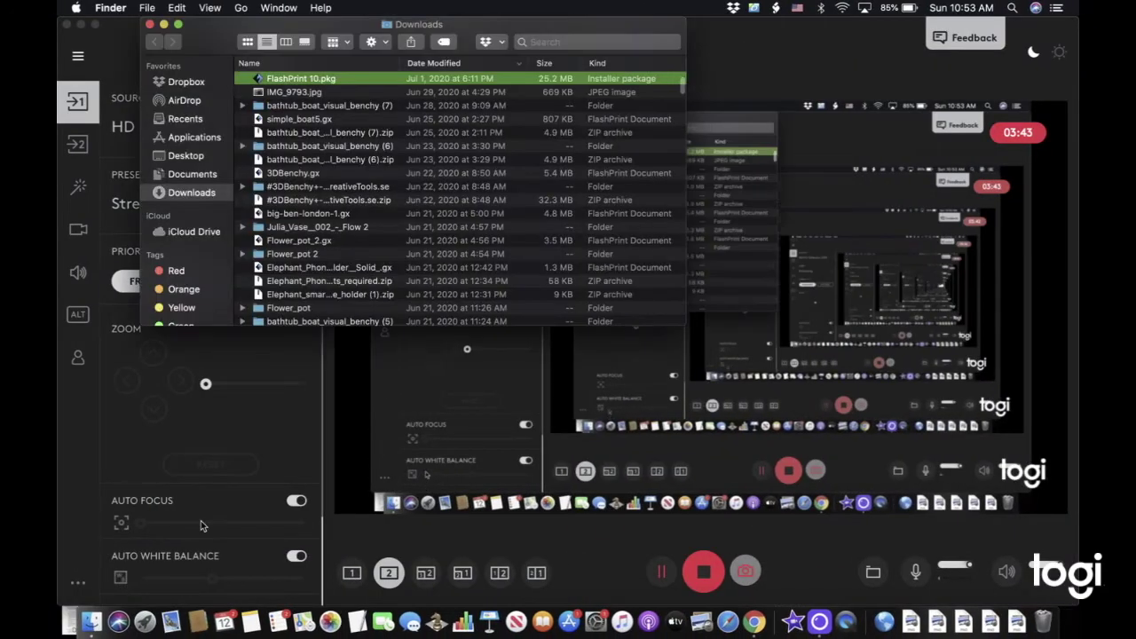
left_click_drag(315, 27, 525, 163)
- Try opening FlashPrint 10.pkg and dismiss the unidentified-developer warning
double_click(545, 215)
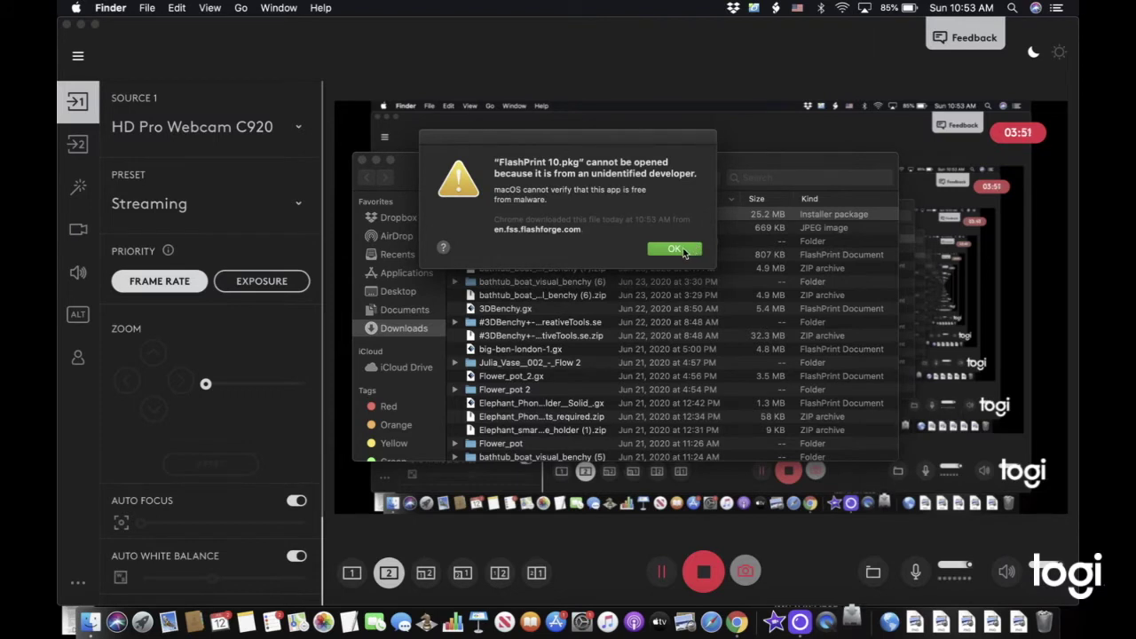
left_click(675, 249)
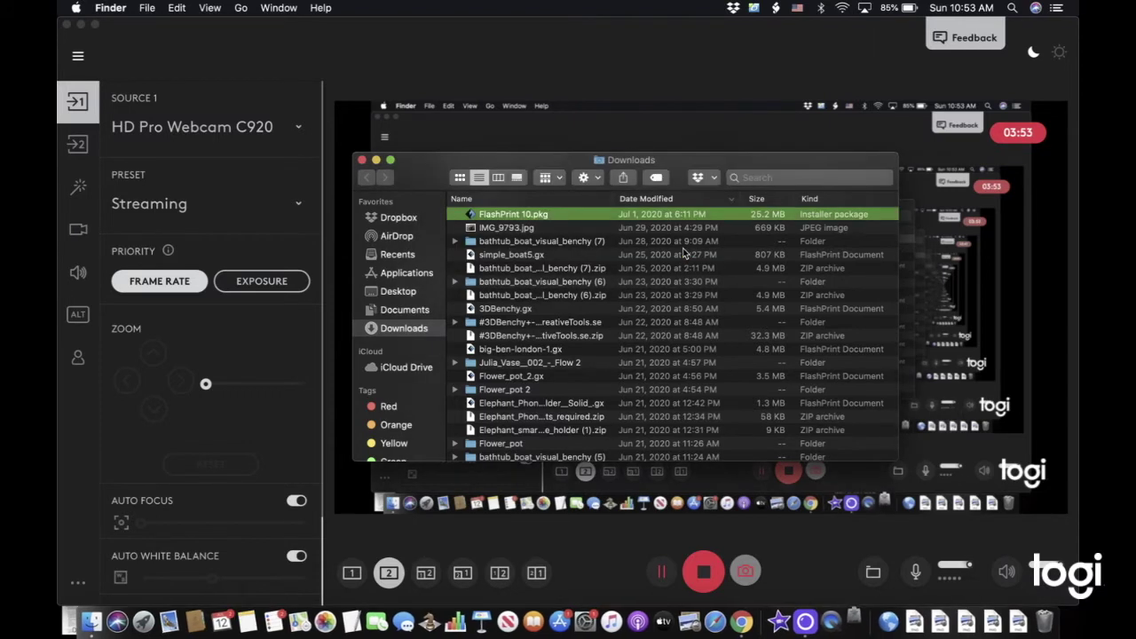
left_click(703, 575)
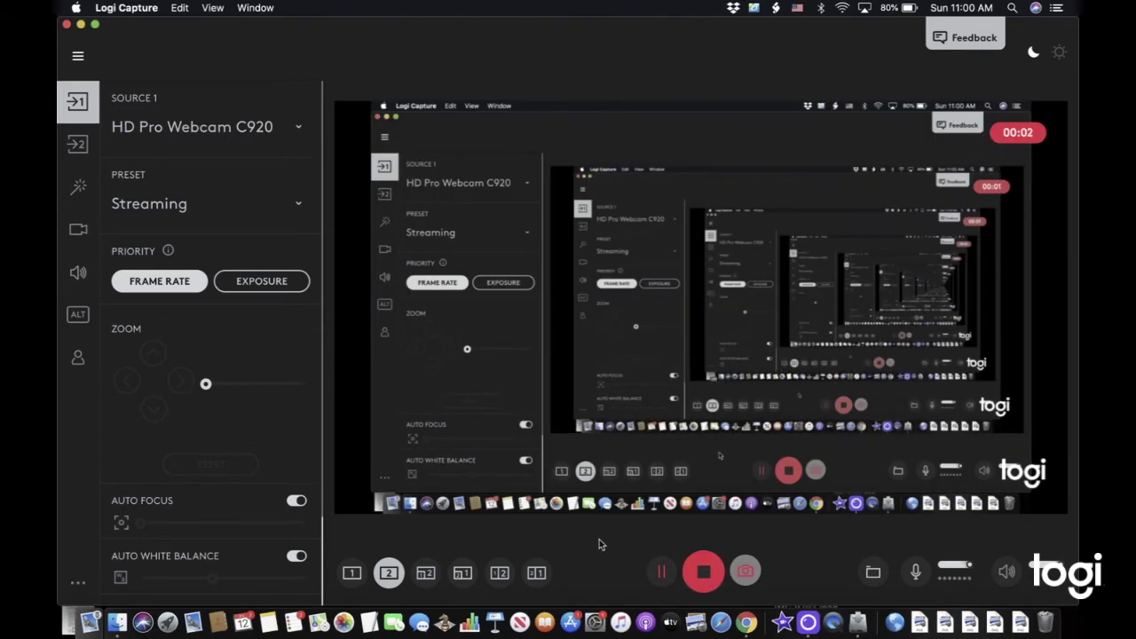
- Show Security & Privacy General settings at the right edge, beside a new Finder window
left_click(597, 623)
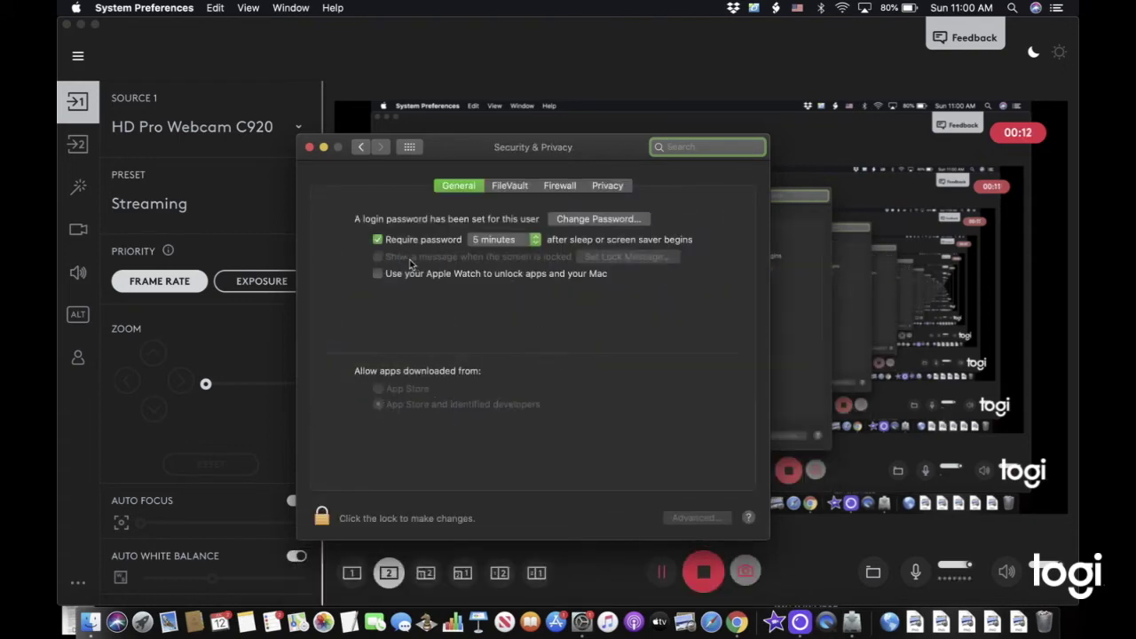
left_click_drag(457, 137, 1069, 141)
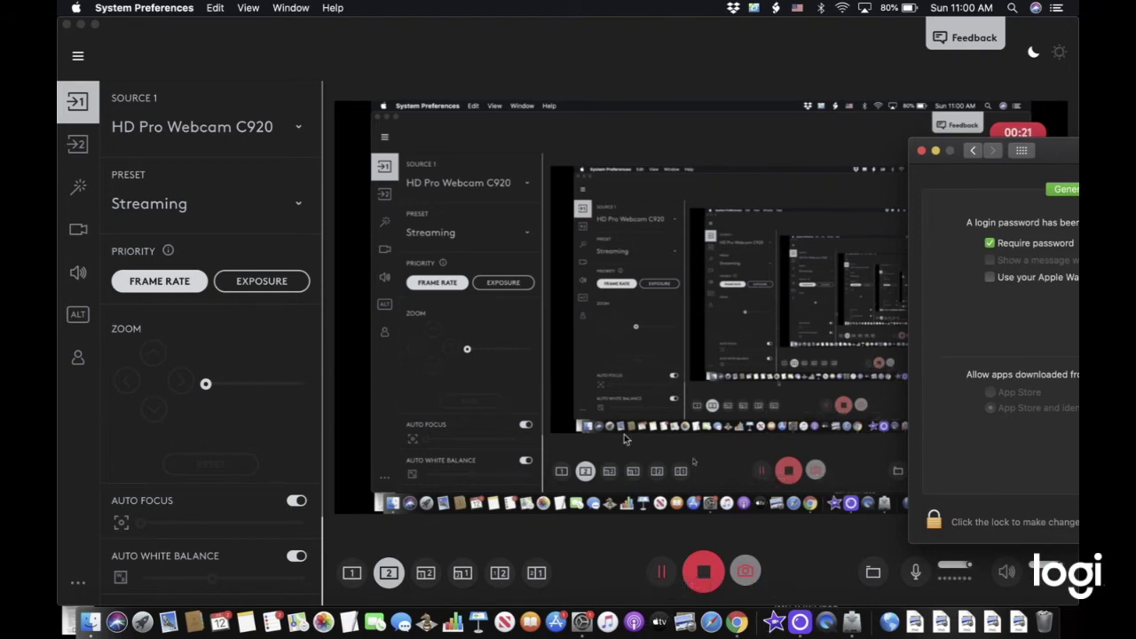
left_click(90, 623)
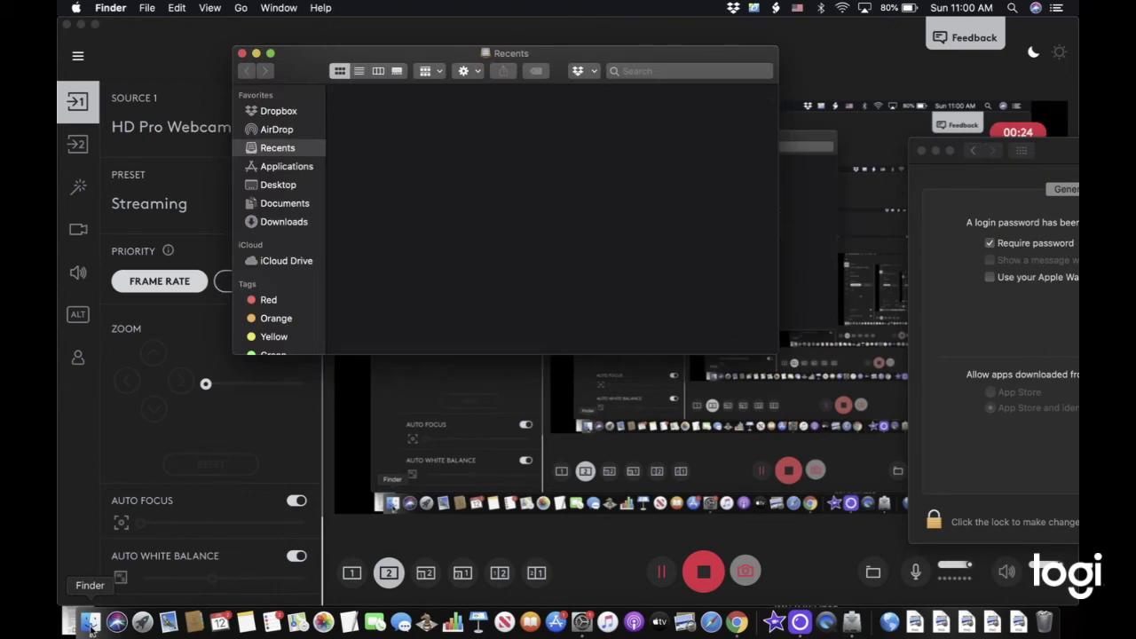
- Launch the FlashPrint 10.pkg installer from Finder
left_click(275, 223)
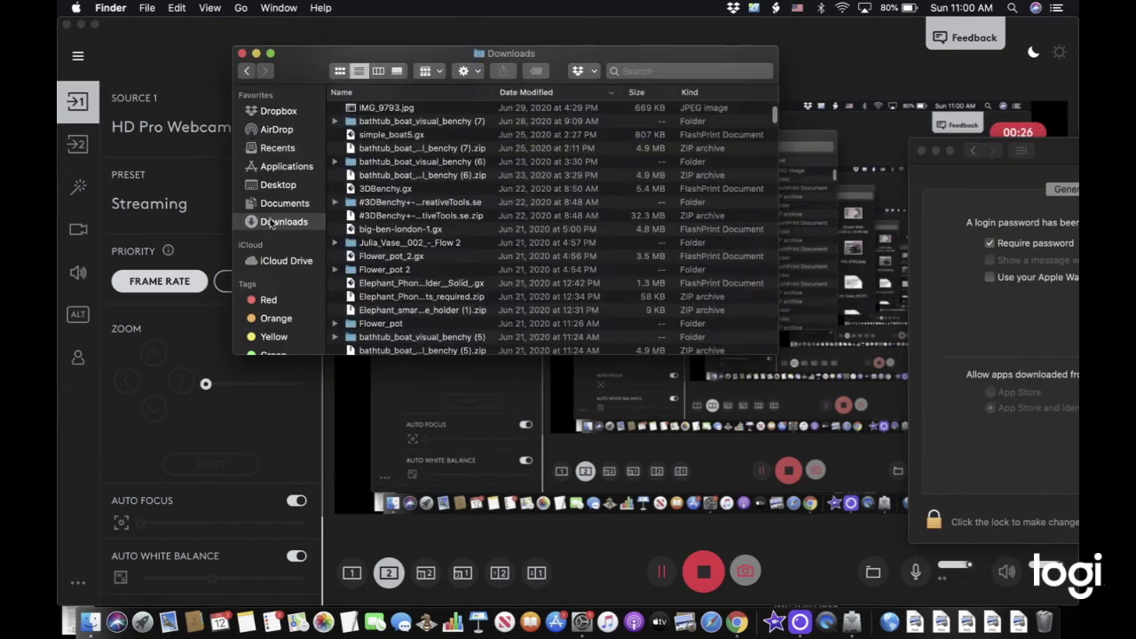
left_click(282, 167)
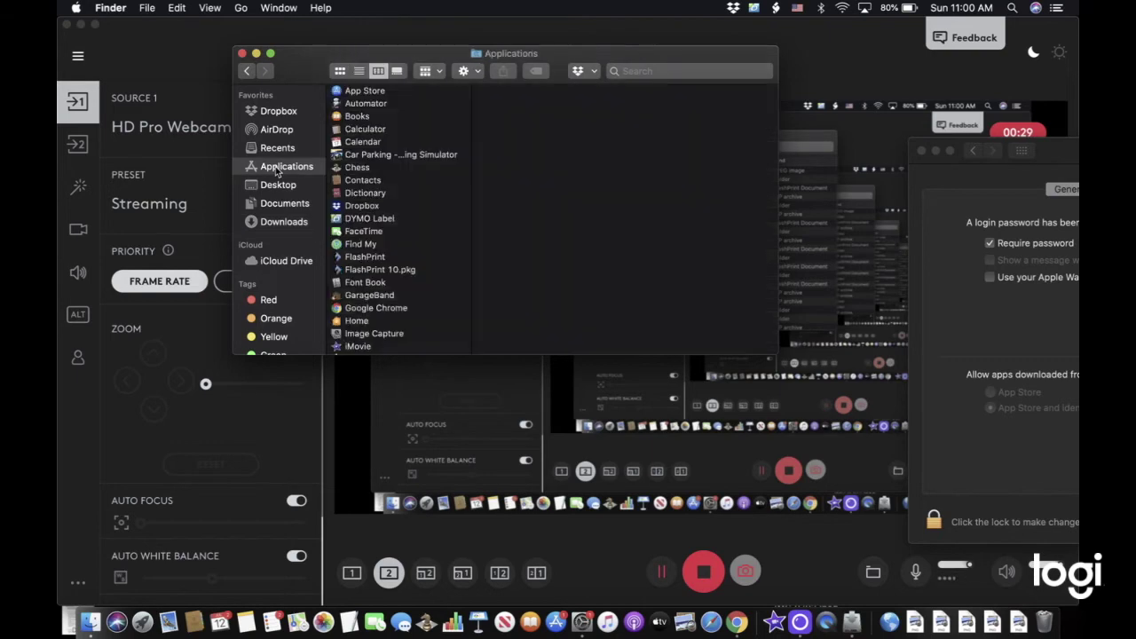
double_click(377, 270)
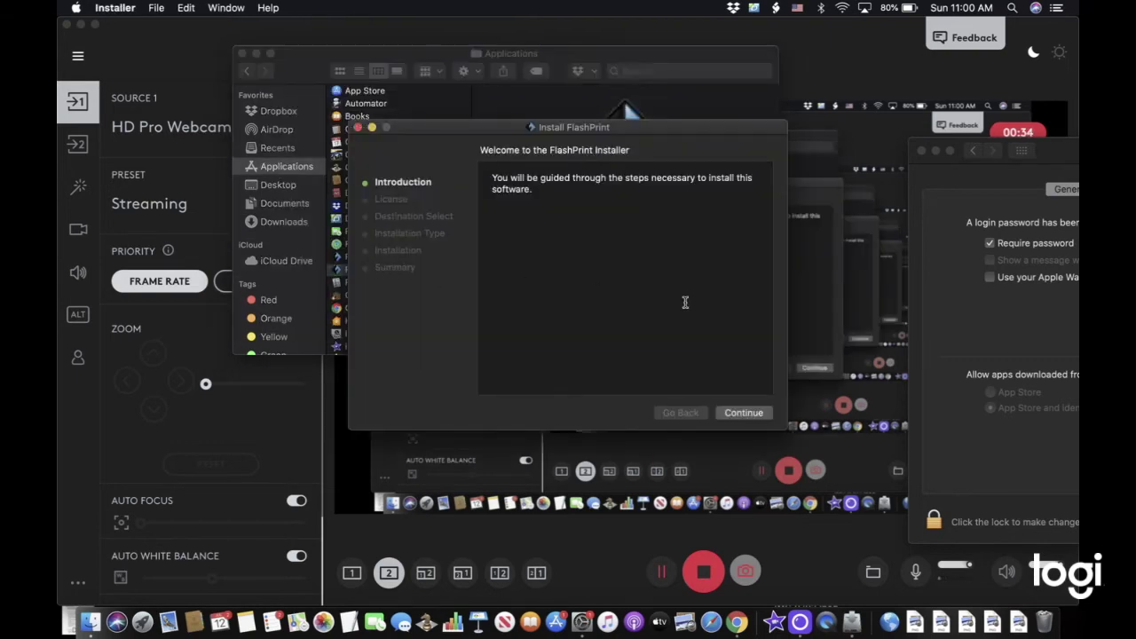
- Install FlashPrint on Macintosh HD, accepting the license, and close the installer
left_click(762, 414)
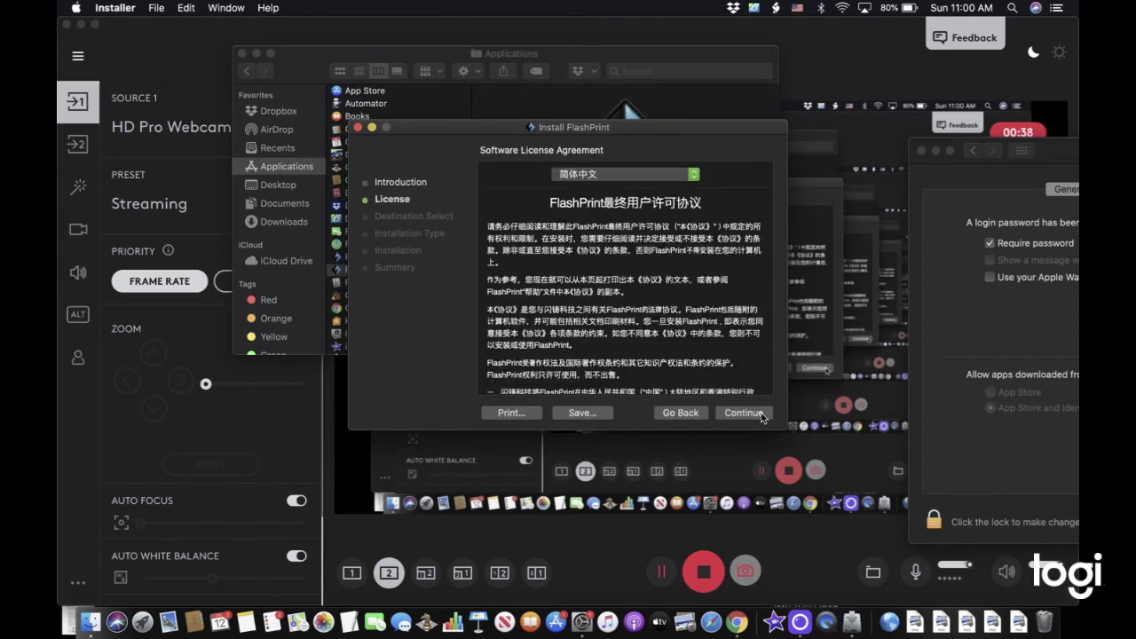
left_click(760, 414)
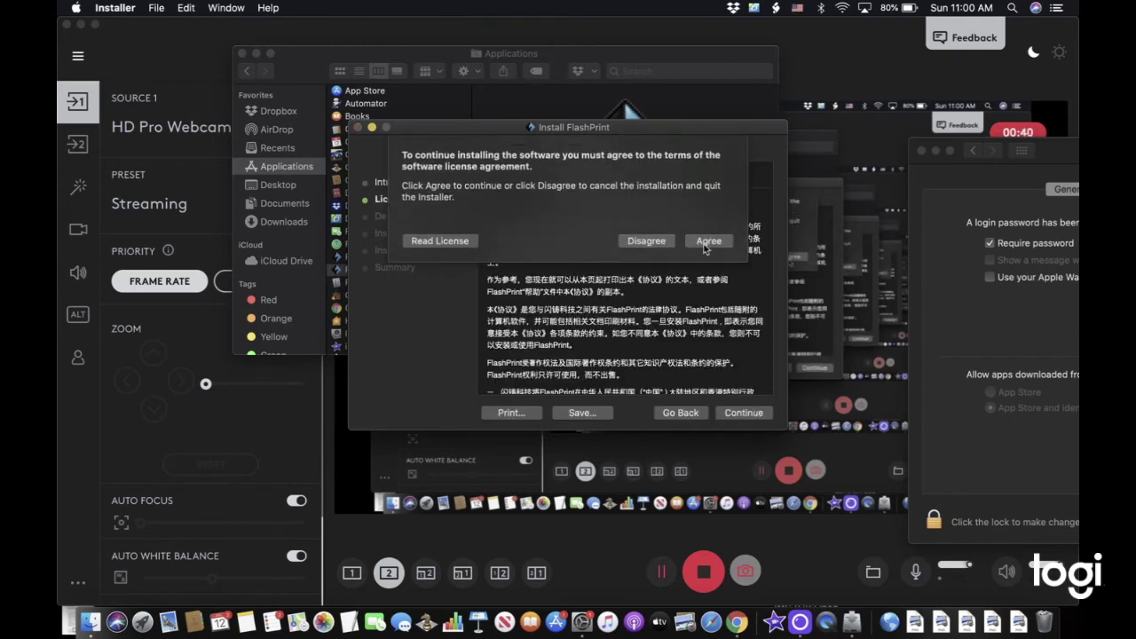
left_click(707, 241)
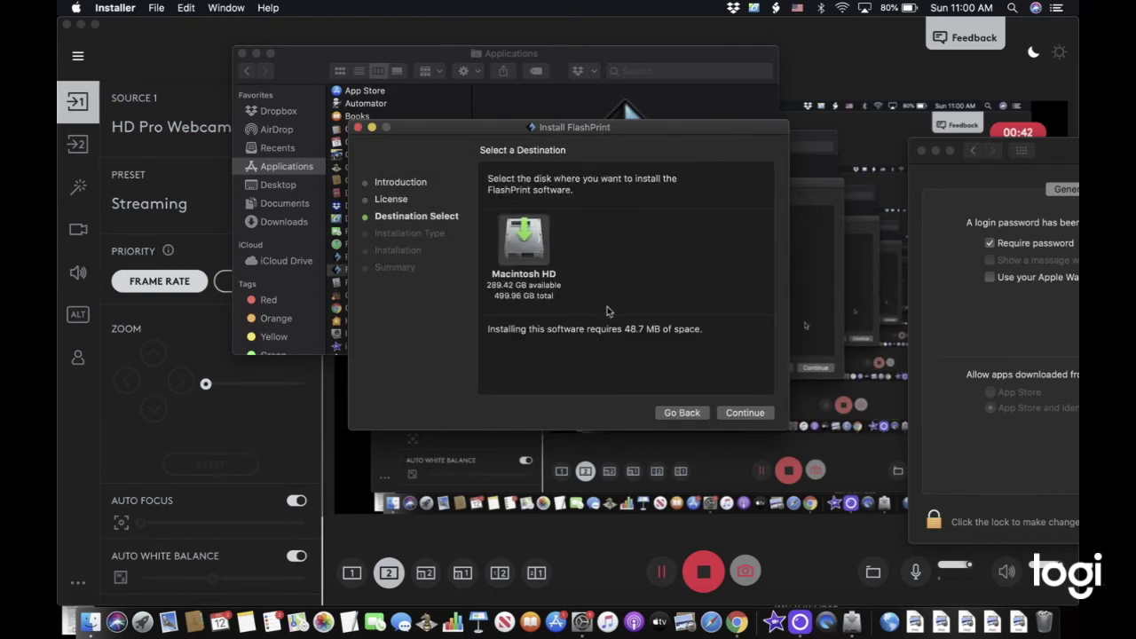
left_click(745, 412)
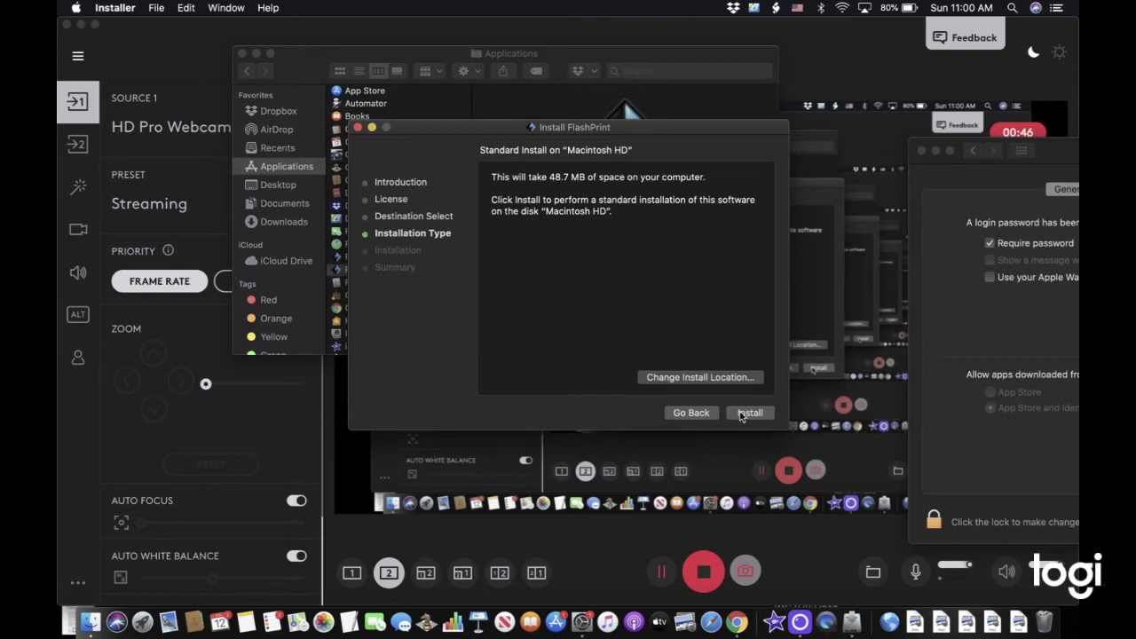
left_click(748, 414)
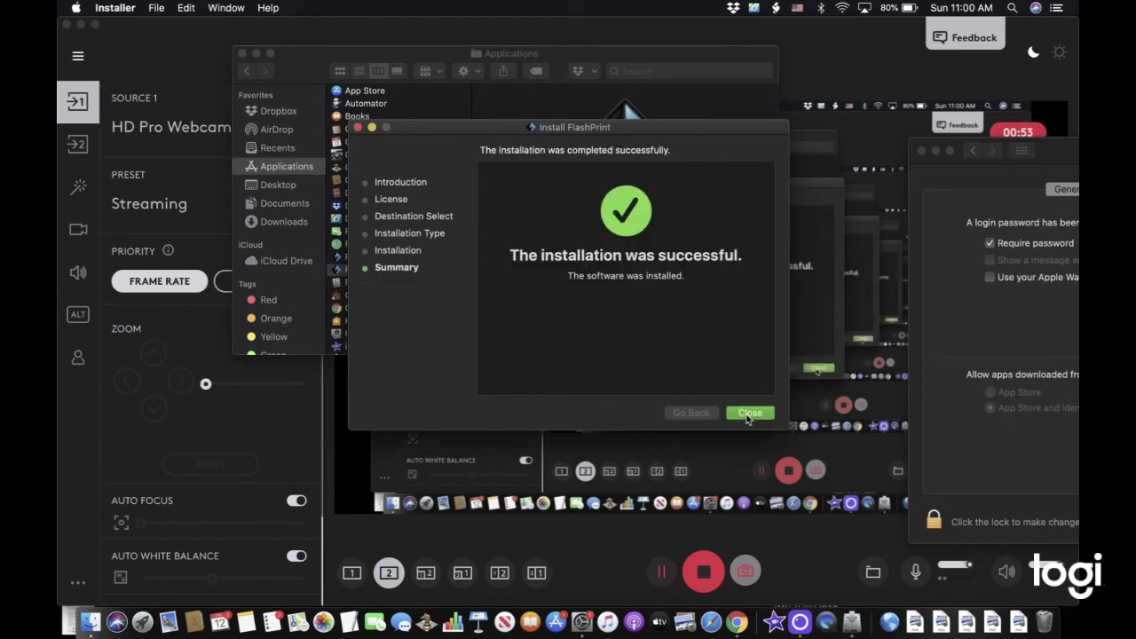
left_click(750, 414)
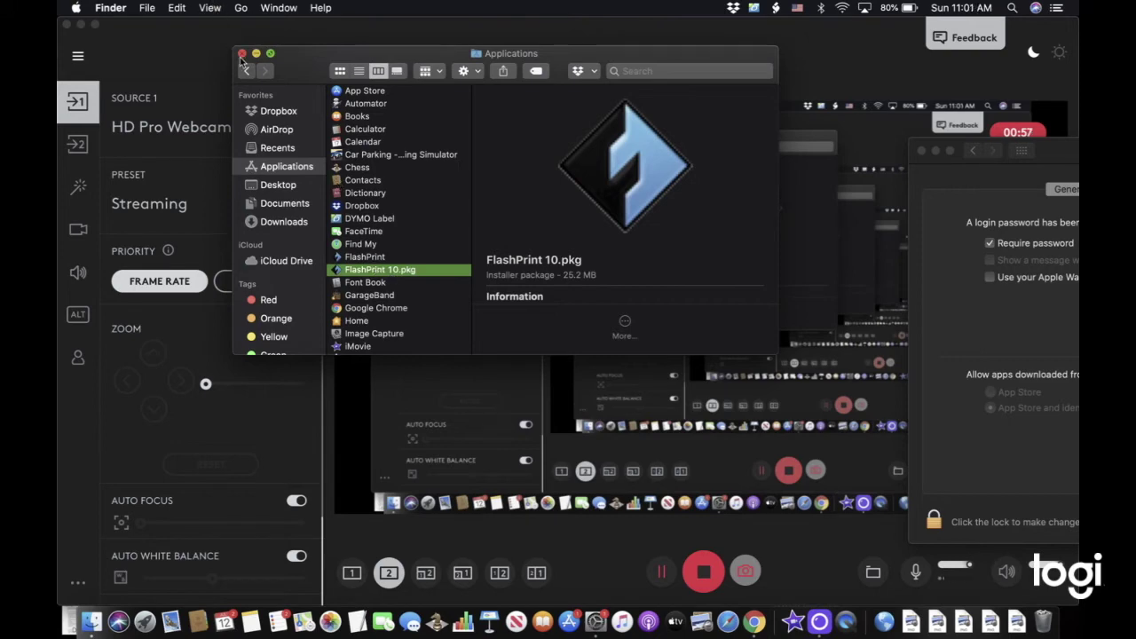
- Reopen the Applications folder and scroll through it to find FlashPrint
left_click(242, 54)
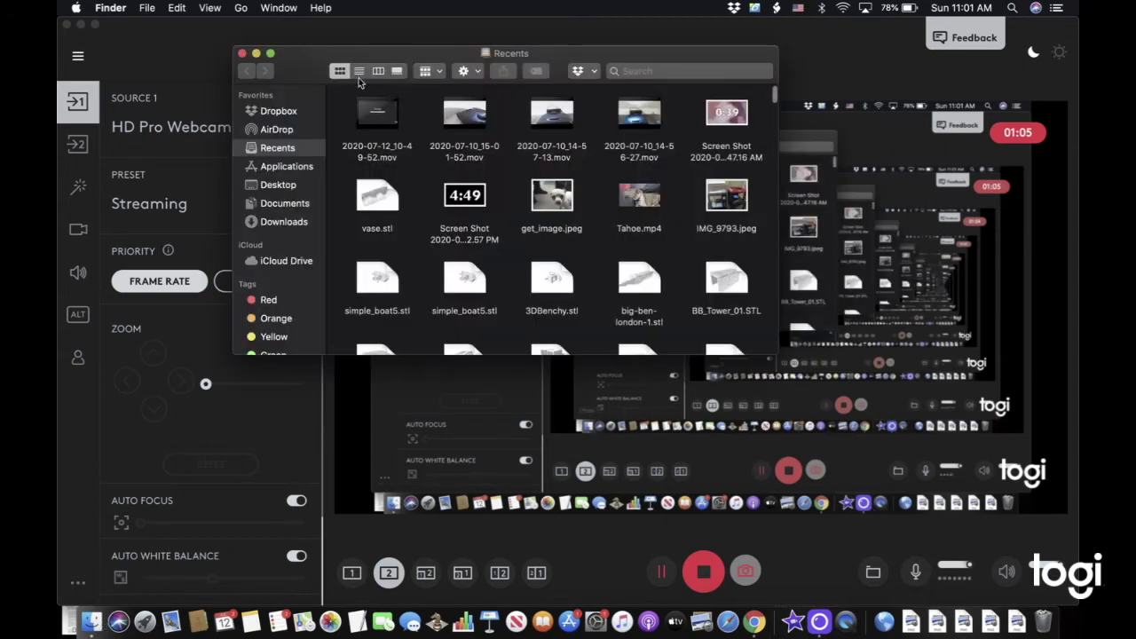
left_click(282, 166)
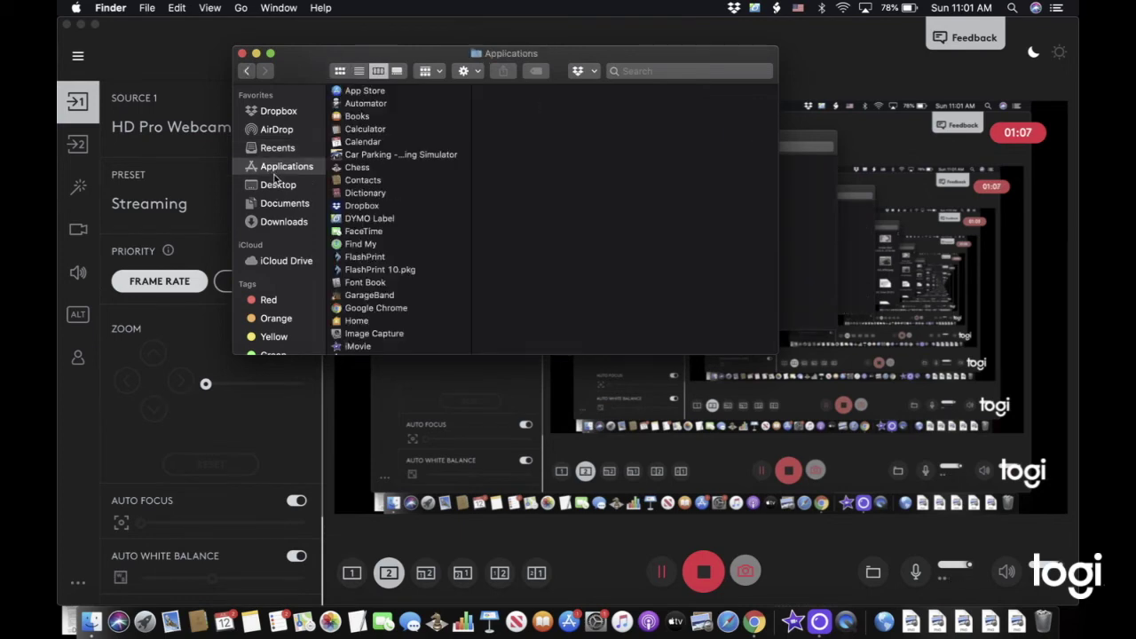
scroll(393, 183, "down", 6)
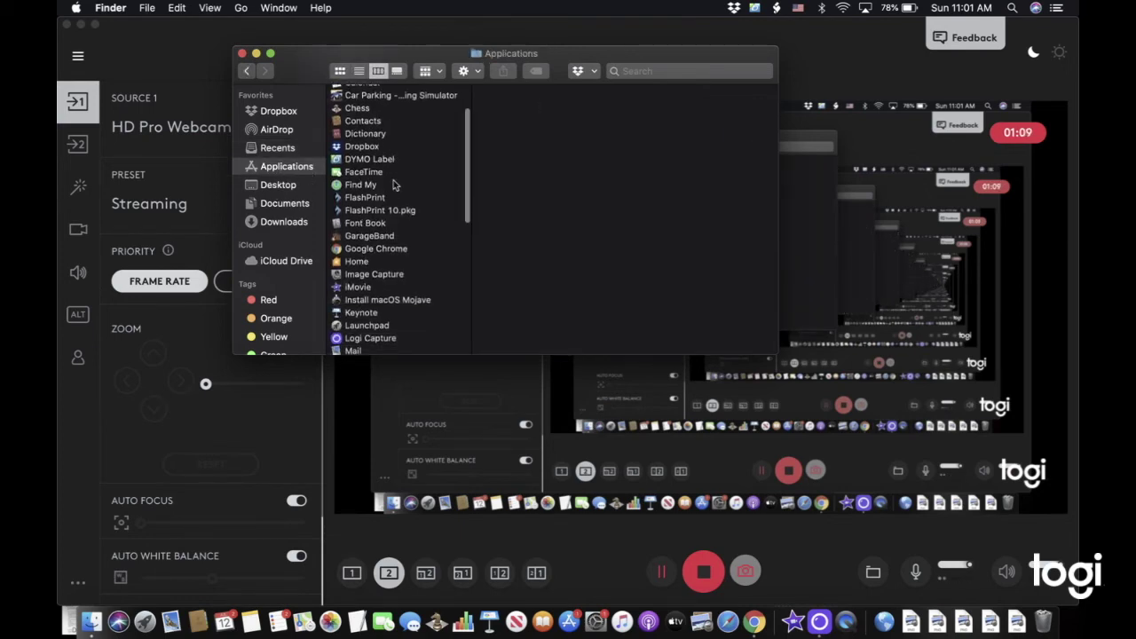
scroll(394, 183, "down", 8)
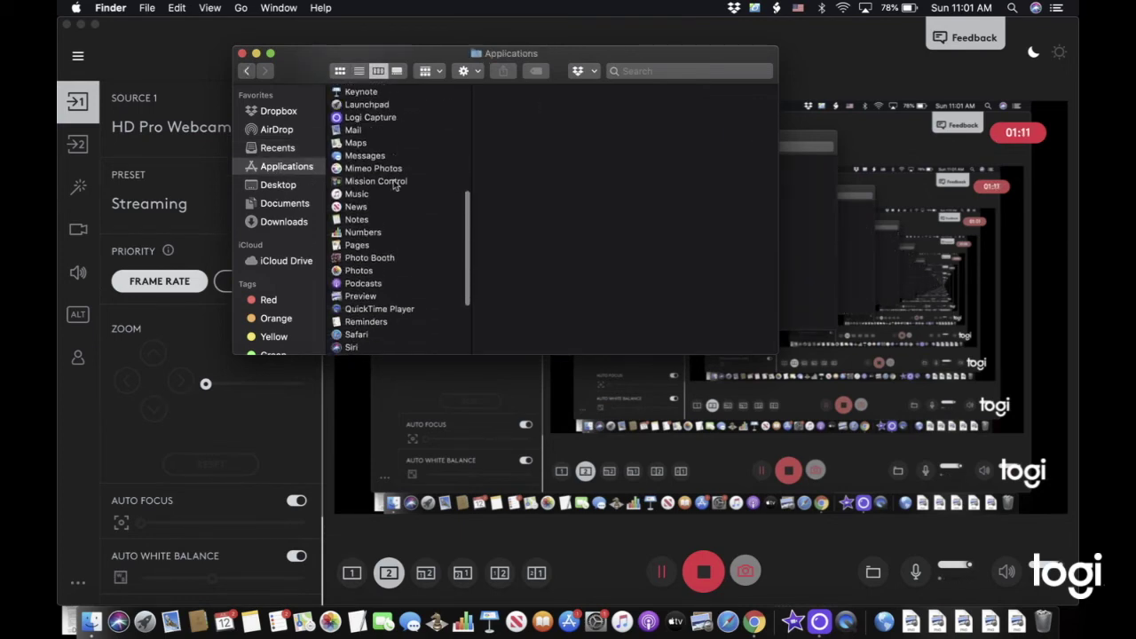
scroll(393, 184, "up", 14)
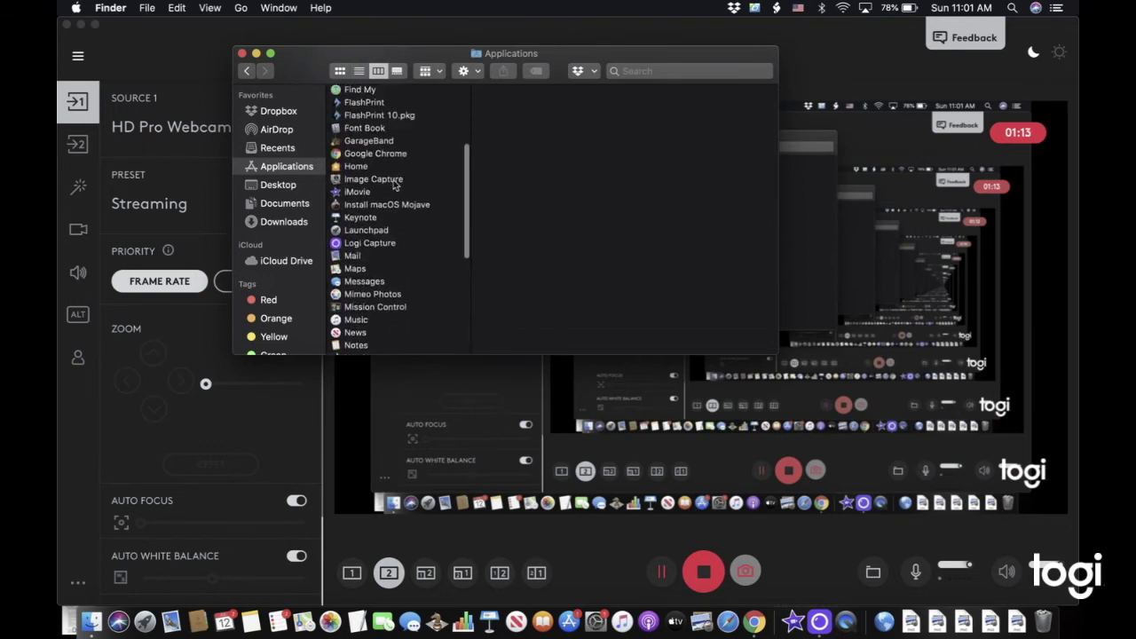
scroll(394, 185, "down", 7)
scroll(394, 185, "up", 6)
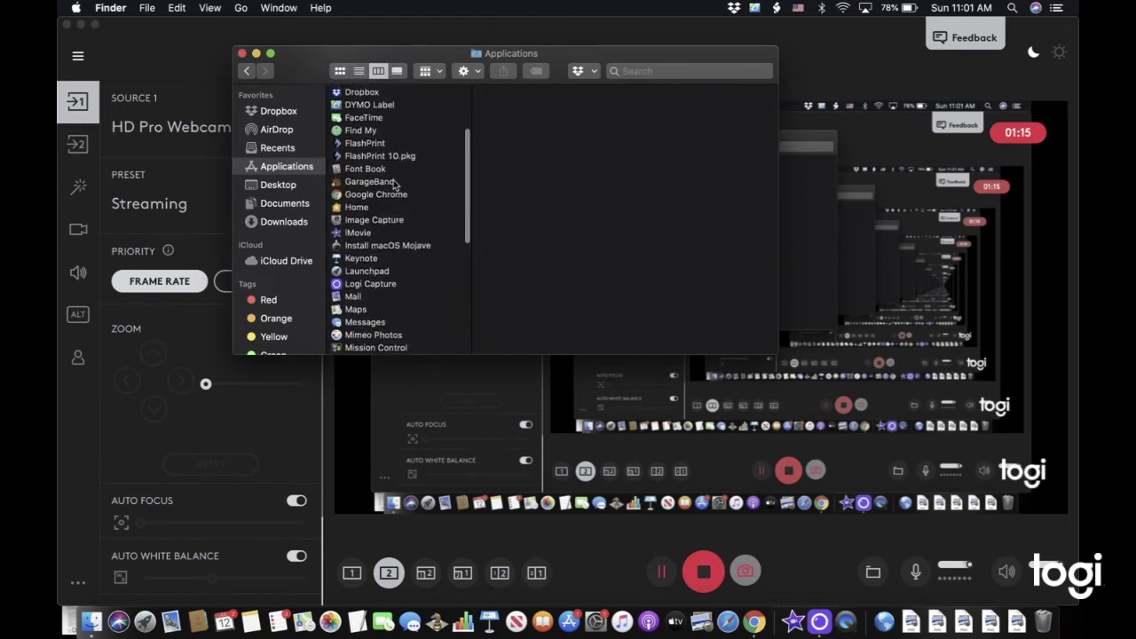
- Quit the reopened FlashPrint 10.pkg installer and launch the installed FlashPrint app
left_click(391, 175)
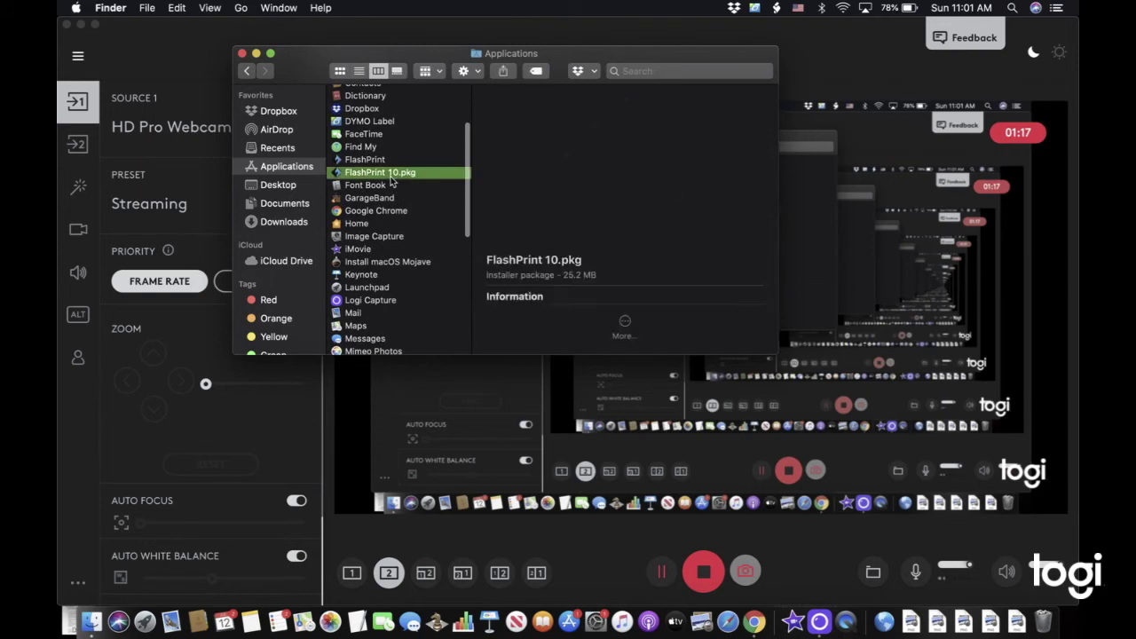
double_click(390, 174)
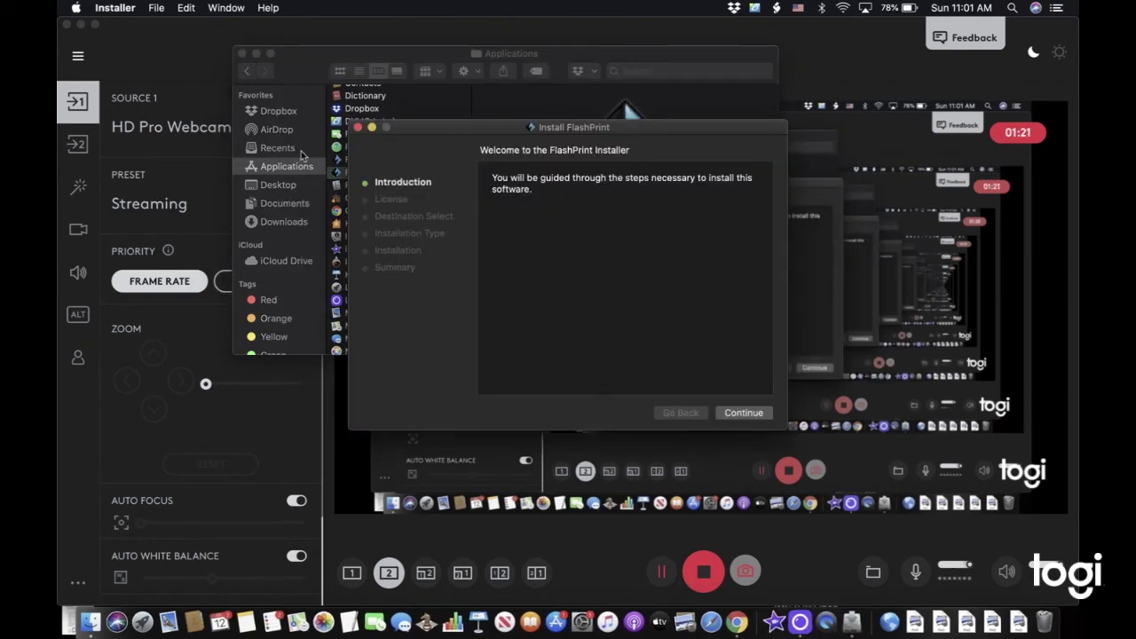
left_click(357, 128)
mouse_move(393, 177)
left_mouse_down()
mouse_move(390, 164)
mouse_move(402, 186)
left_mouse_up()
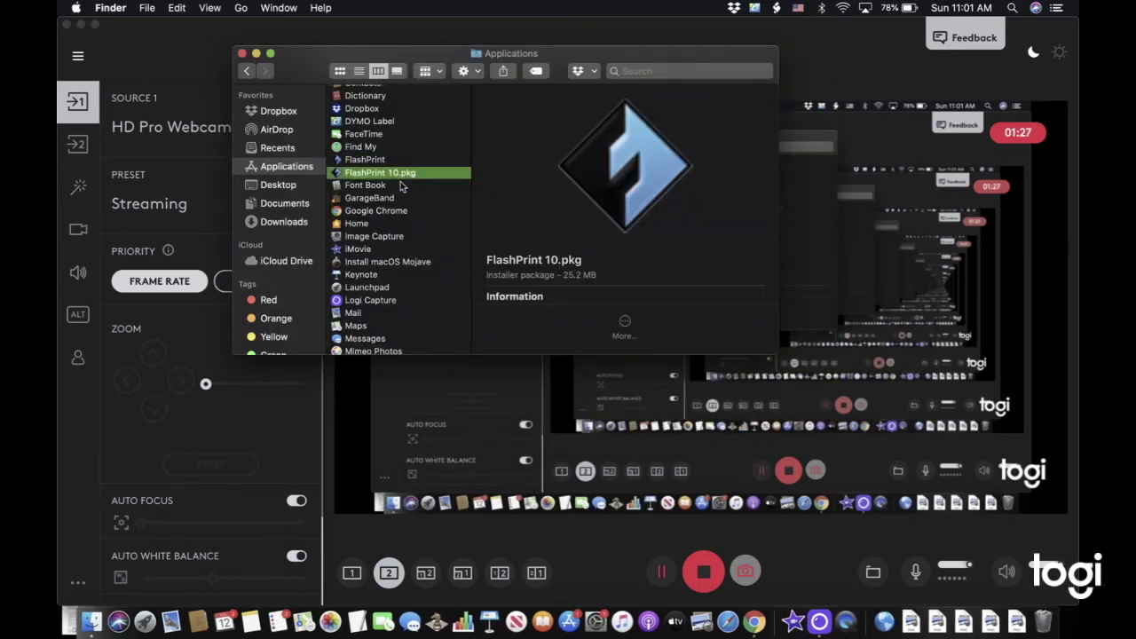
left_click(625, 324)
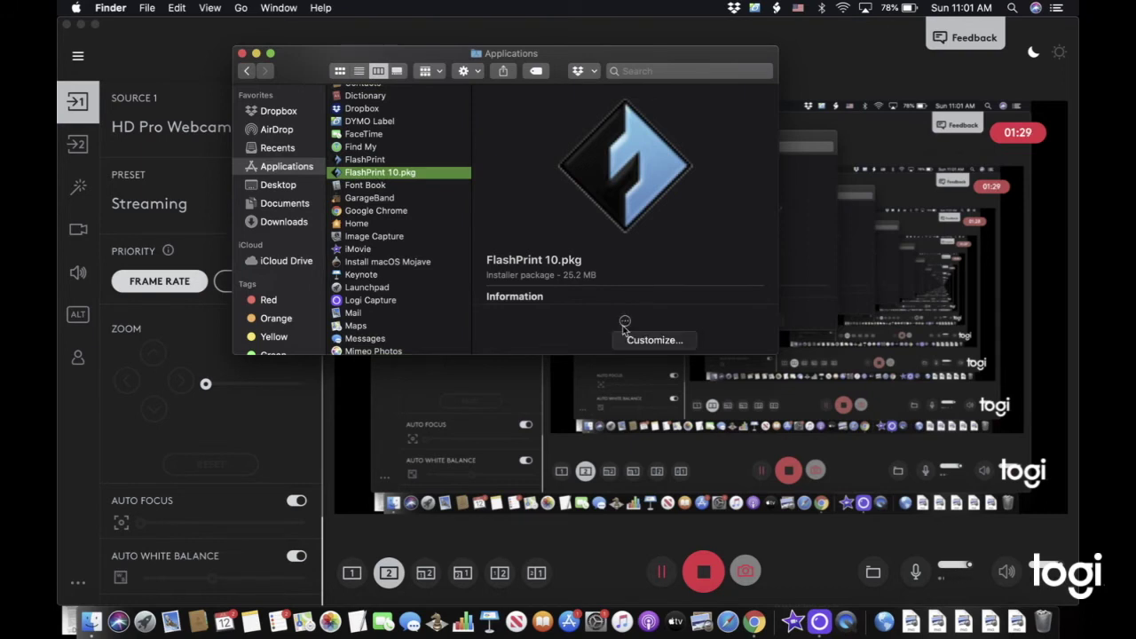
left_click(539, 339)
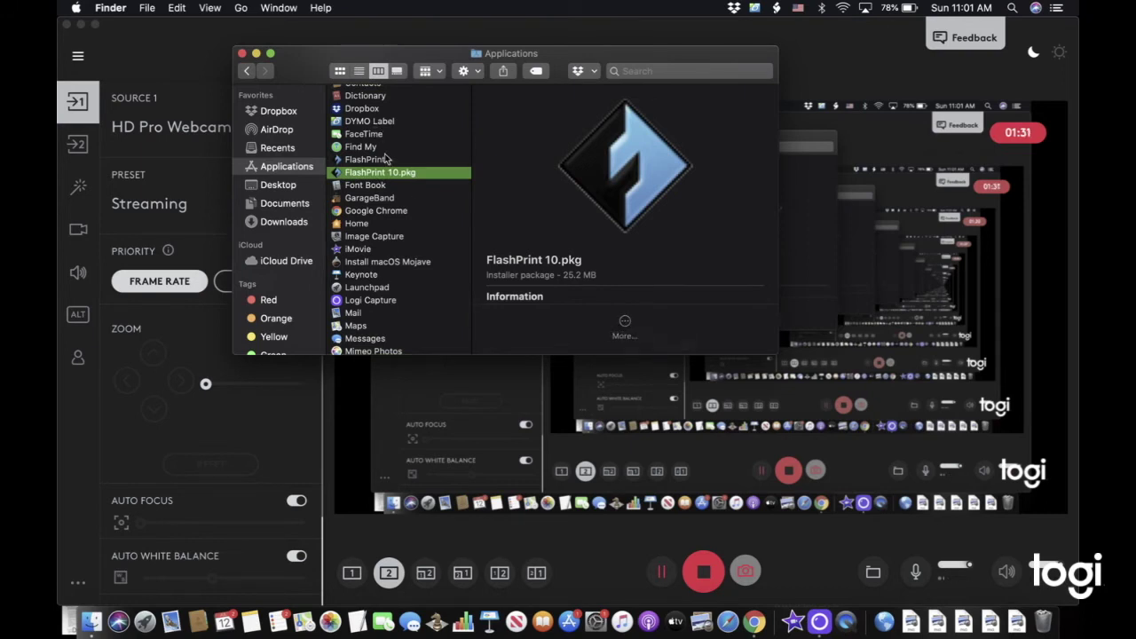
double_click(386, 159)
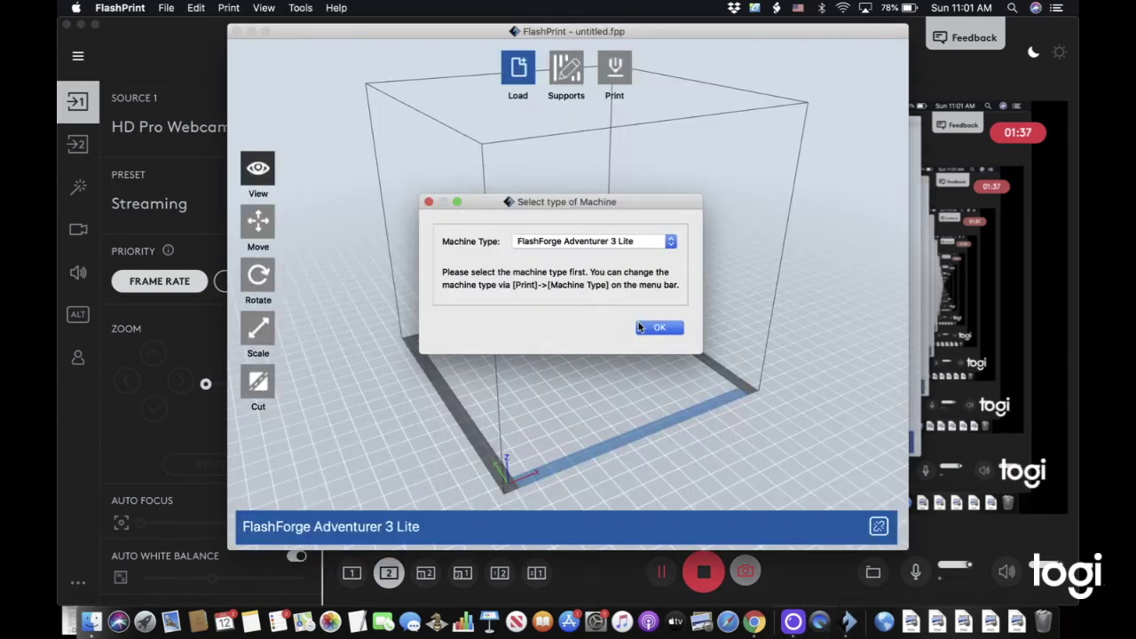
- Confirm FlashForge Adventurer 3 Lite as the machine and maximize the FlashPrint window
left_click_drag(494, 201, 590, 217)
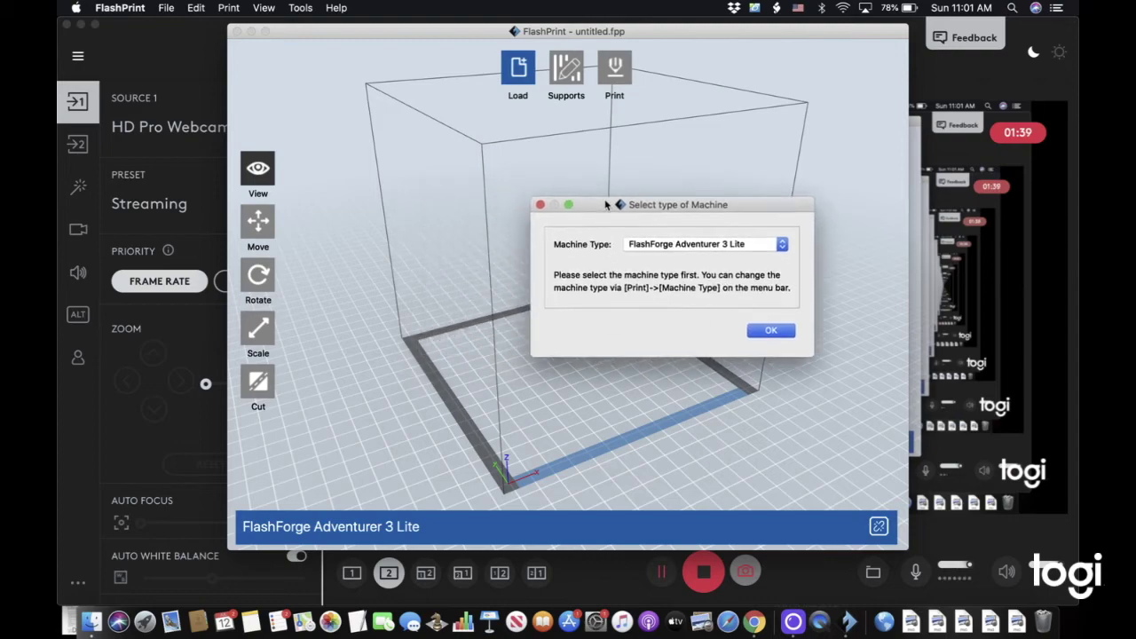
left_click_drag(592, 33, 757, 243)
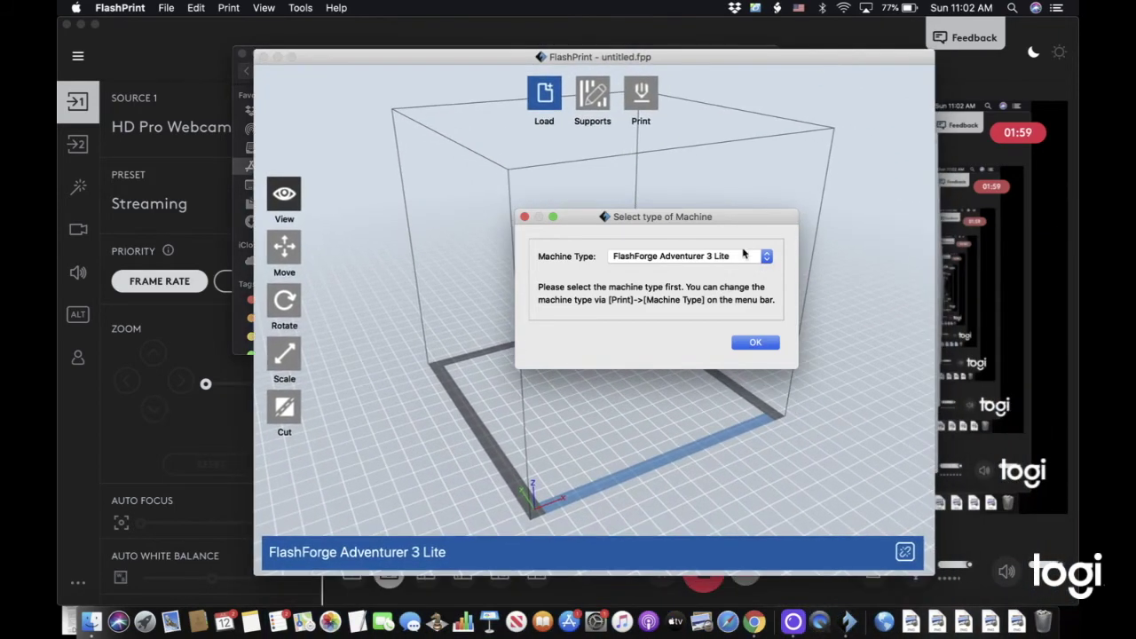
left_click(755, 343)
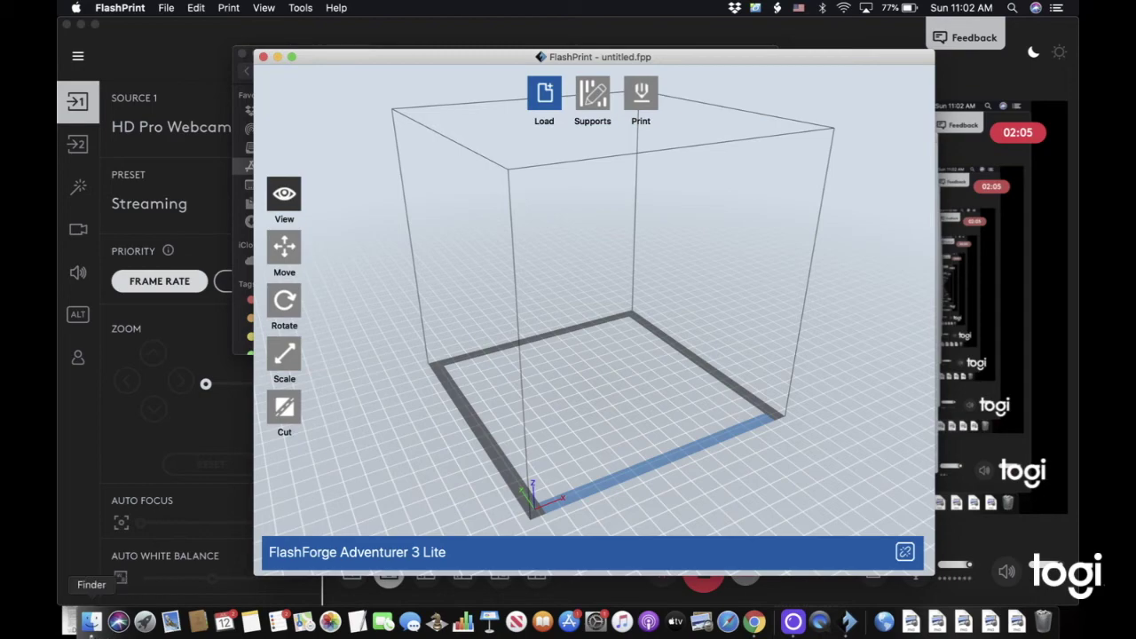
left_click(292, 57)
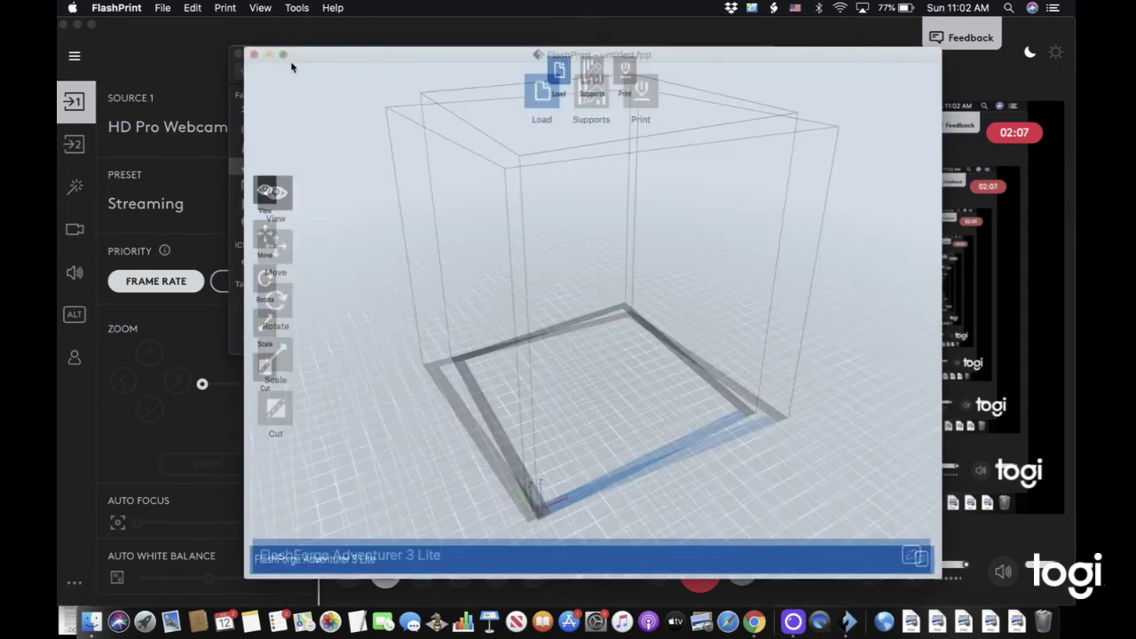
- Extract the downloaded Toy_Boat (1).zip archive in the Downloads folder
left_click(89, 622)
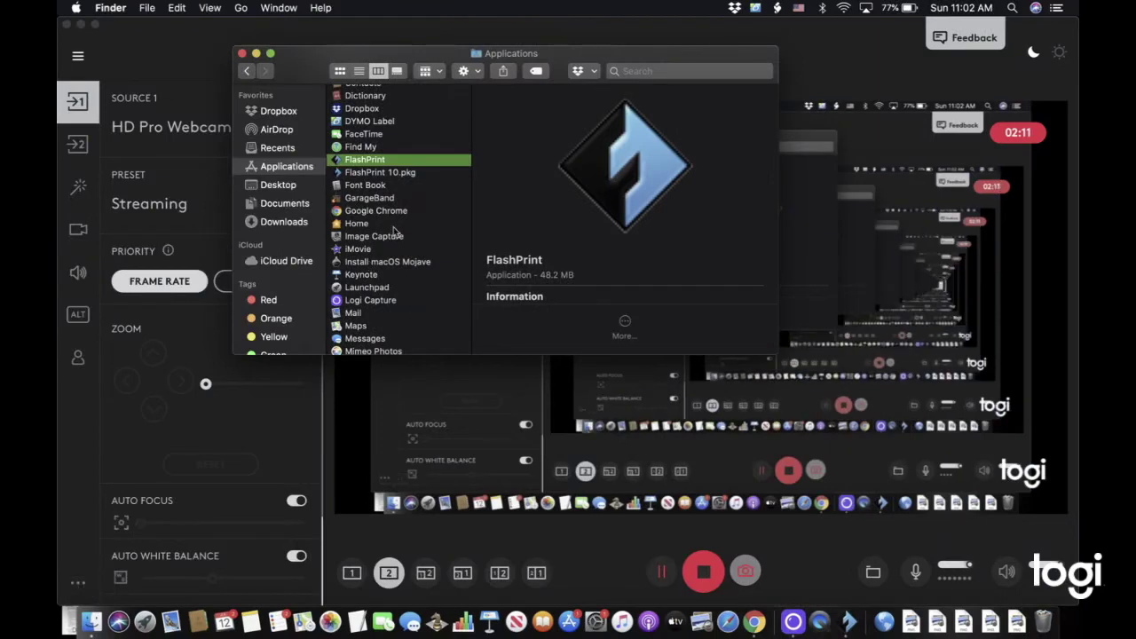
left_click(286, 223)
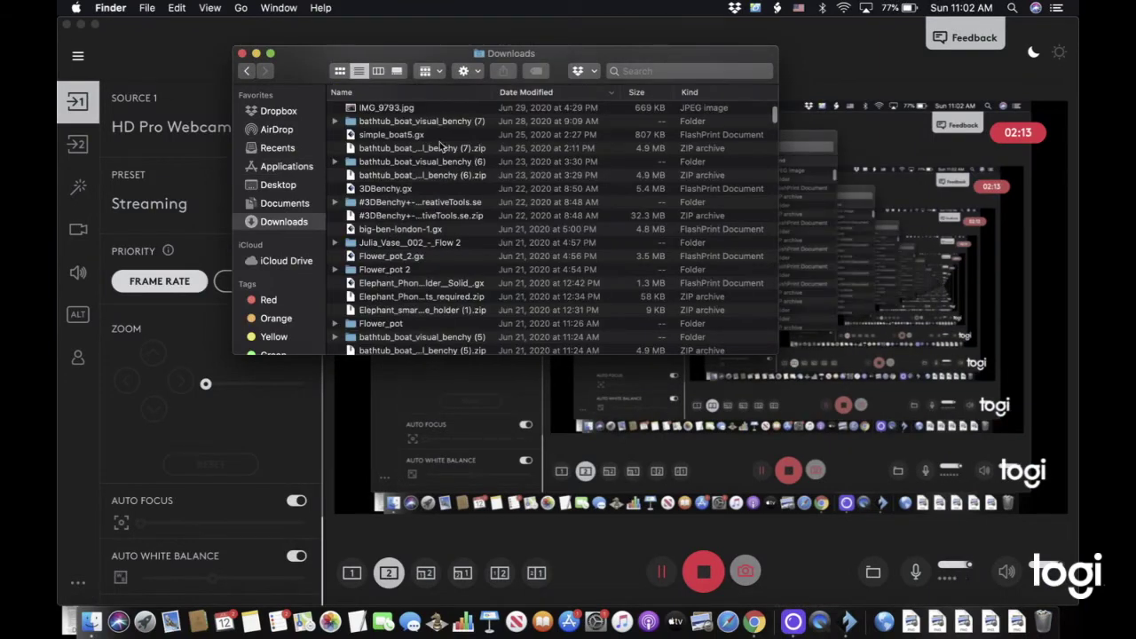
scroll(428, 146, "up", 5)
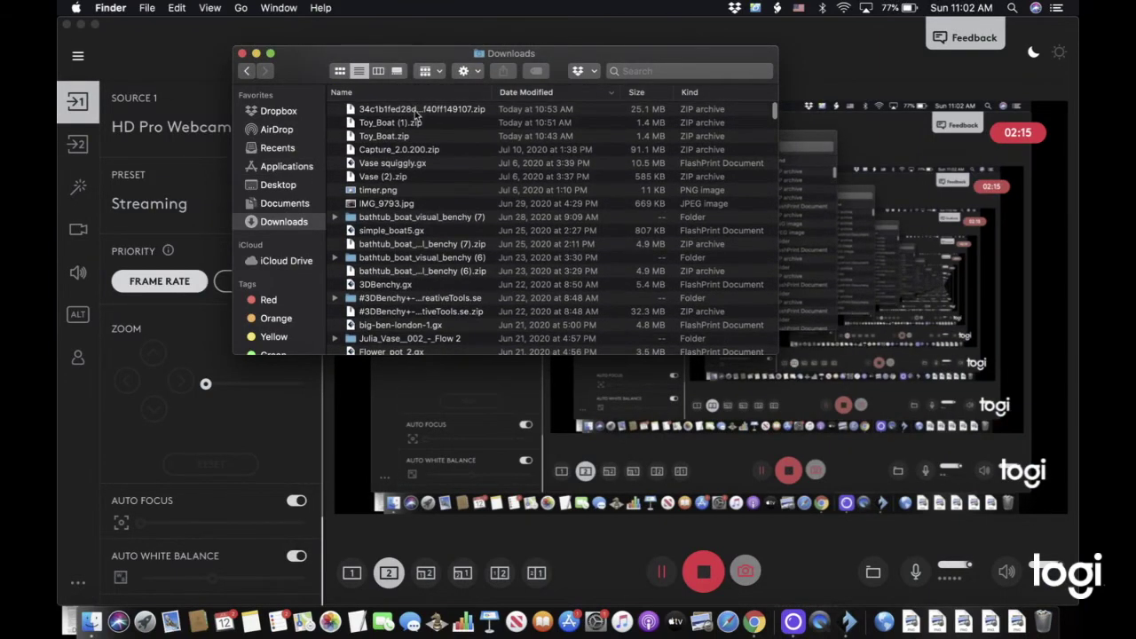
double_click(416, 110)
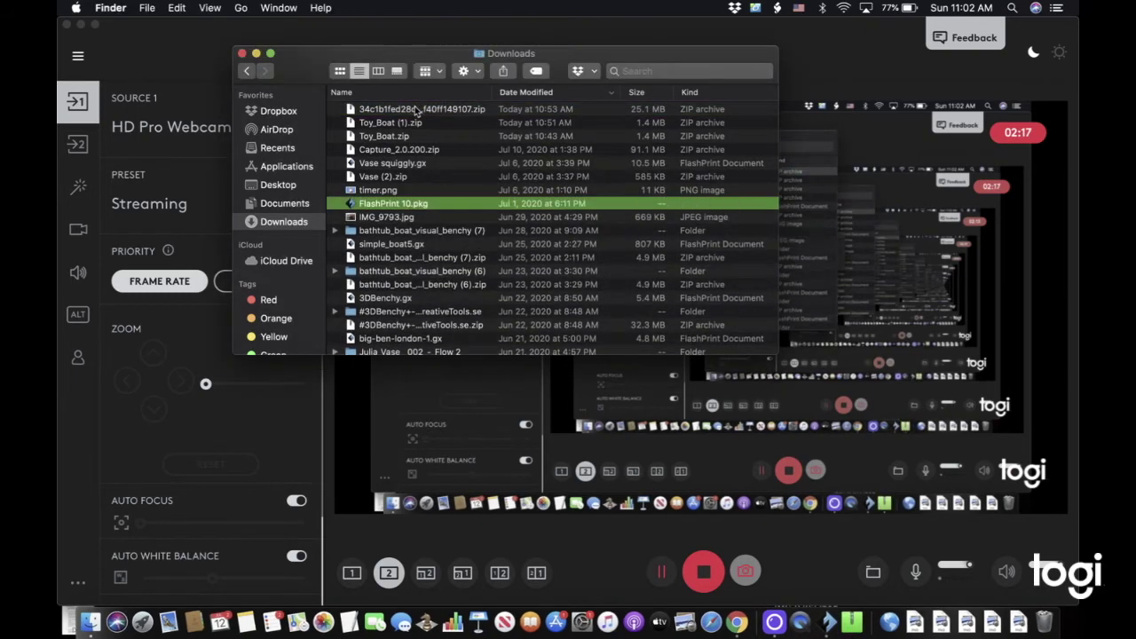
double_click(387, 125)
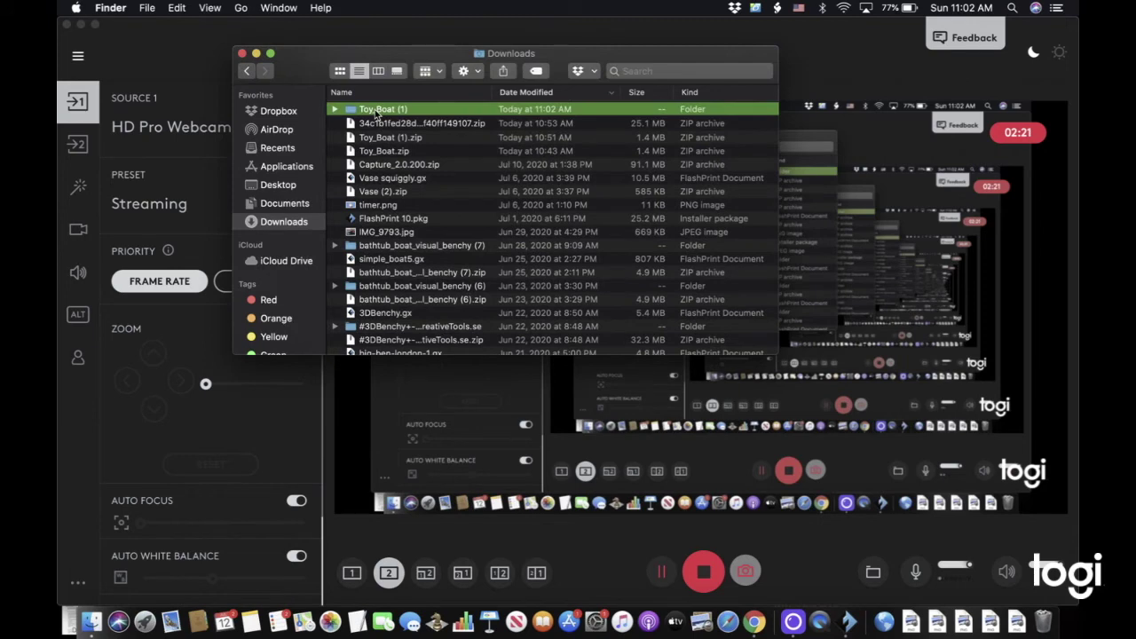
- Open Toy_Boat_By_CT3D.xyz_.stl from the Toy_Boat (1) files folder in FlashPrint
double_click(376, 110)
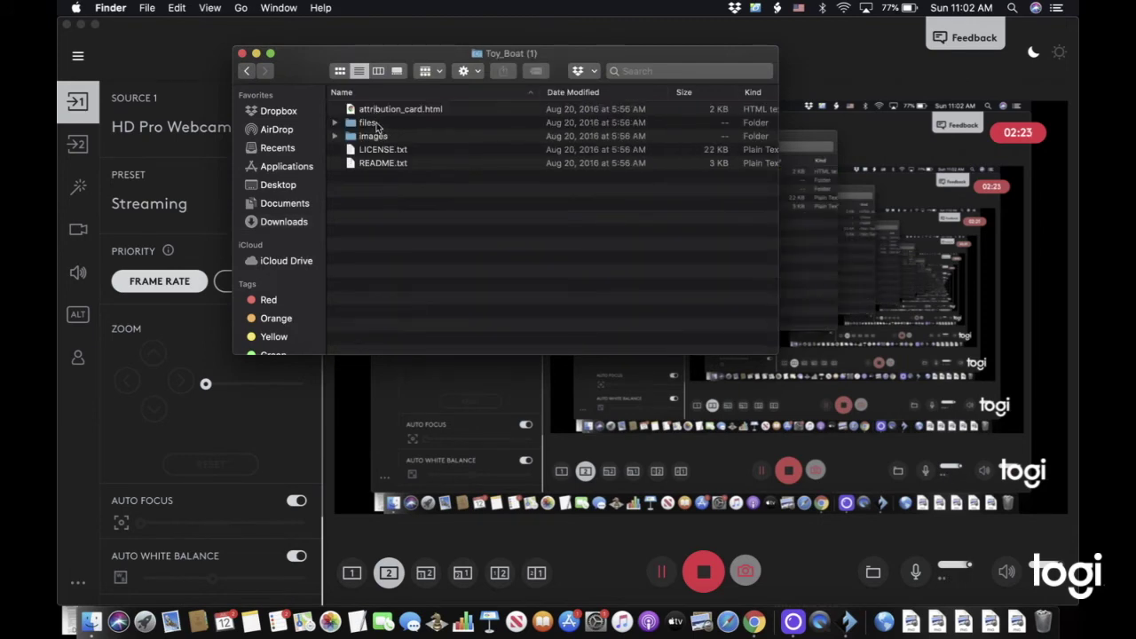
double_click(371, 124)
double_click(381, 110)
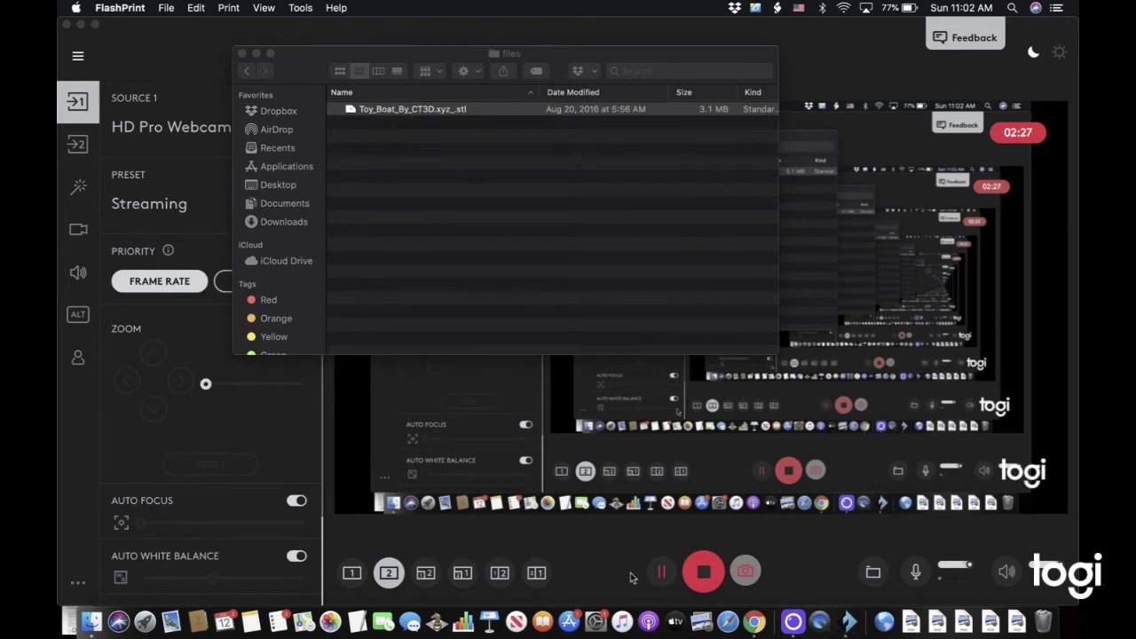
left_click(845, 621)
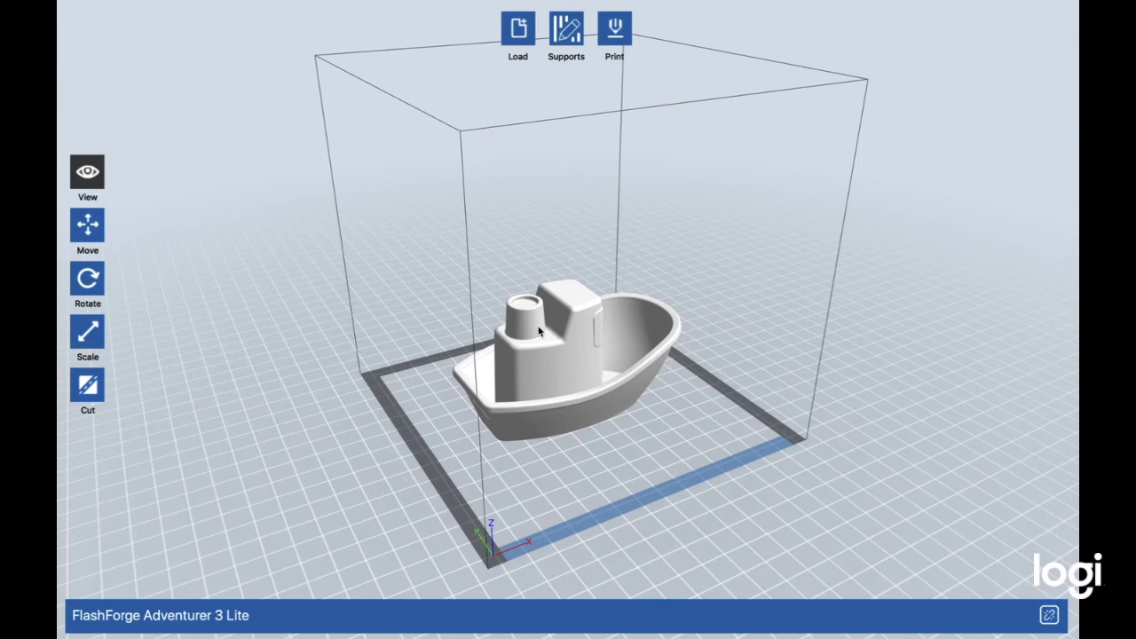
- Move and slightly rotate the boat, then drop it onto the platform
left_click(87, 224)
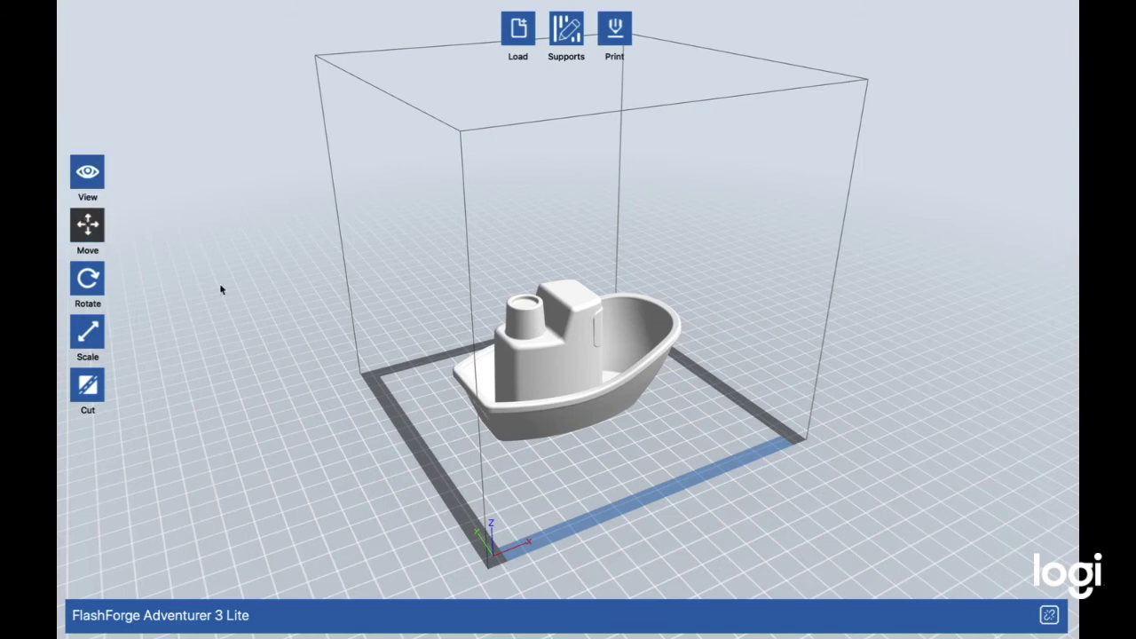
mouse_move(533, 330)
left_mouse_down()
mouse_move(571, 434)
mouse_move(488, 314)
mouse_move(544, 342)
left_mouse_up()
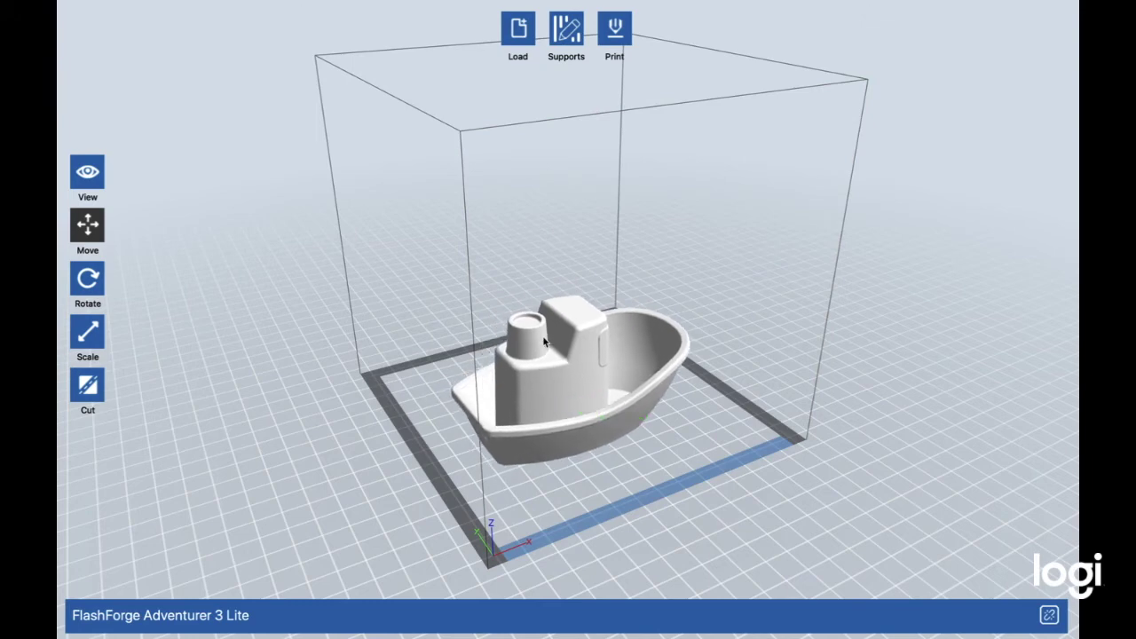
left_click(87, 278)
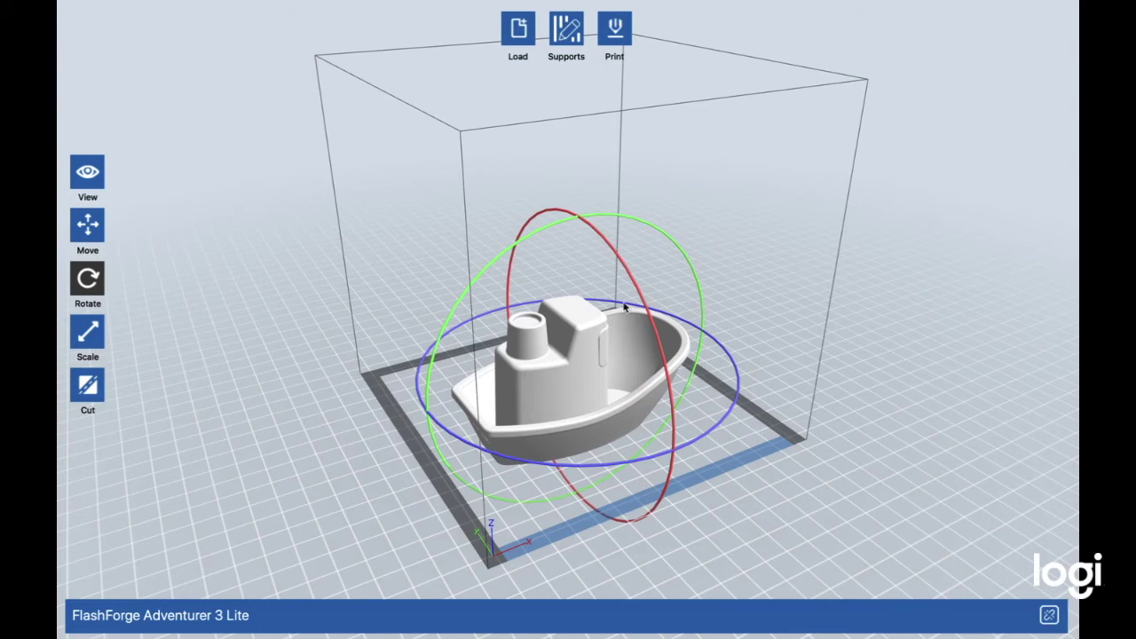
left_click_drag(638, 299, 637, 299)
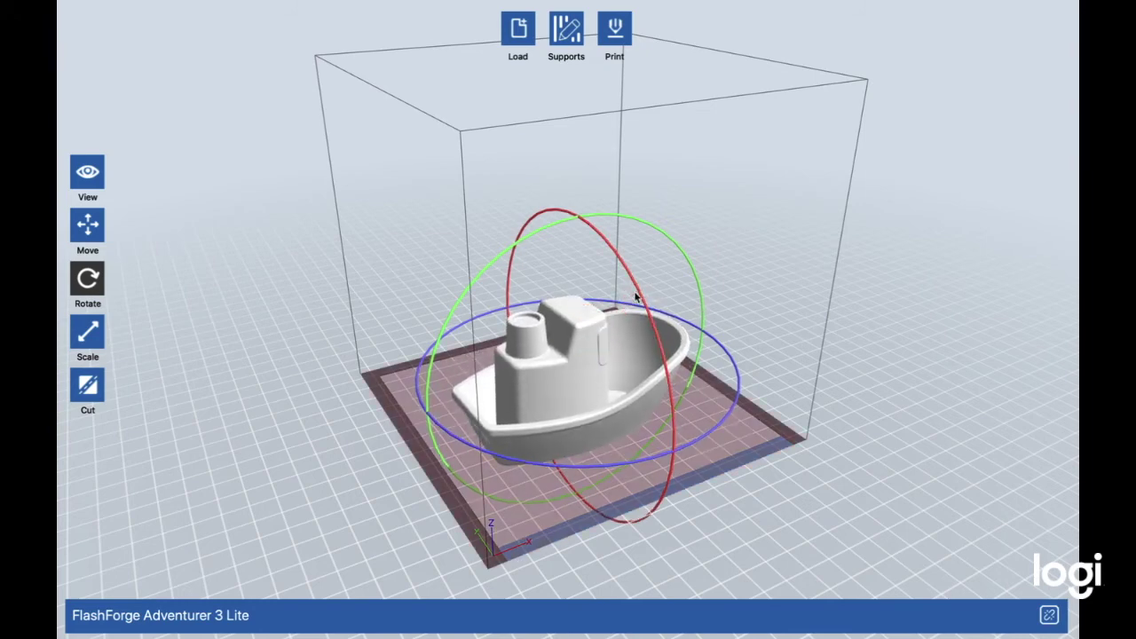
left_click(87, 224)
left_click(89, 223)
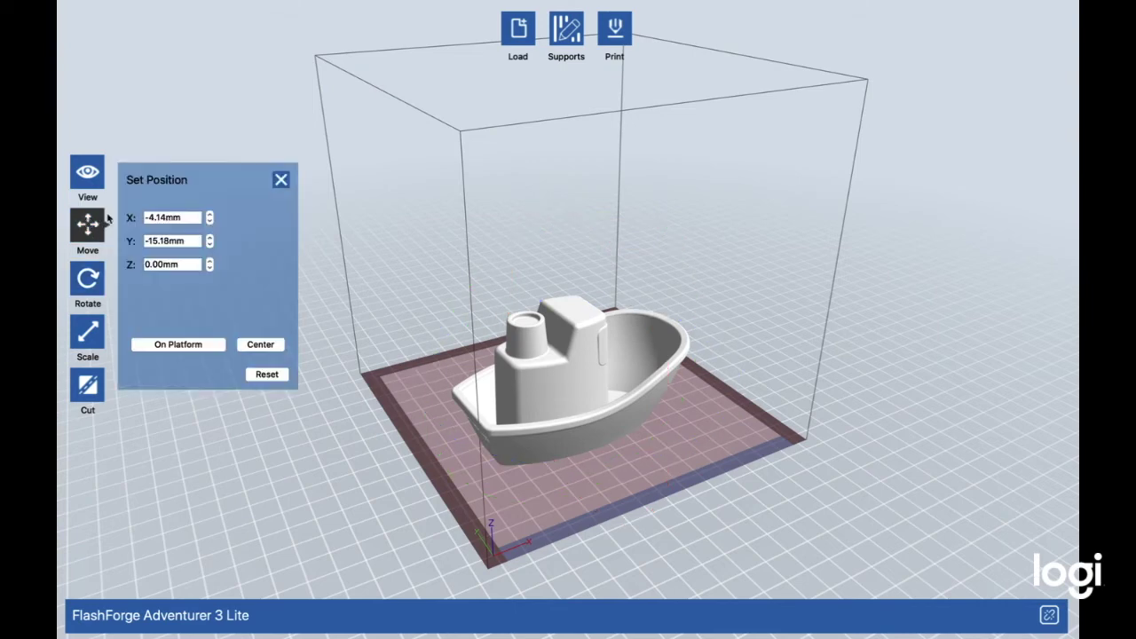
left_click(216, 345)
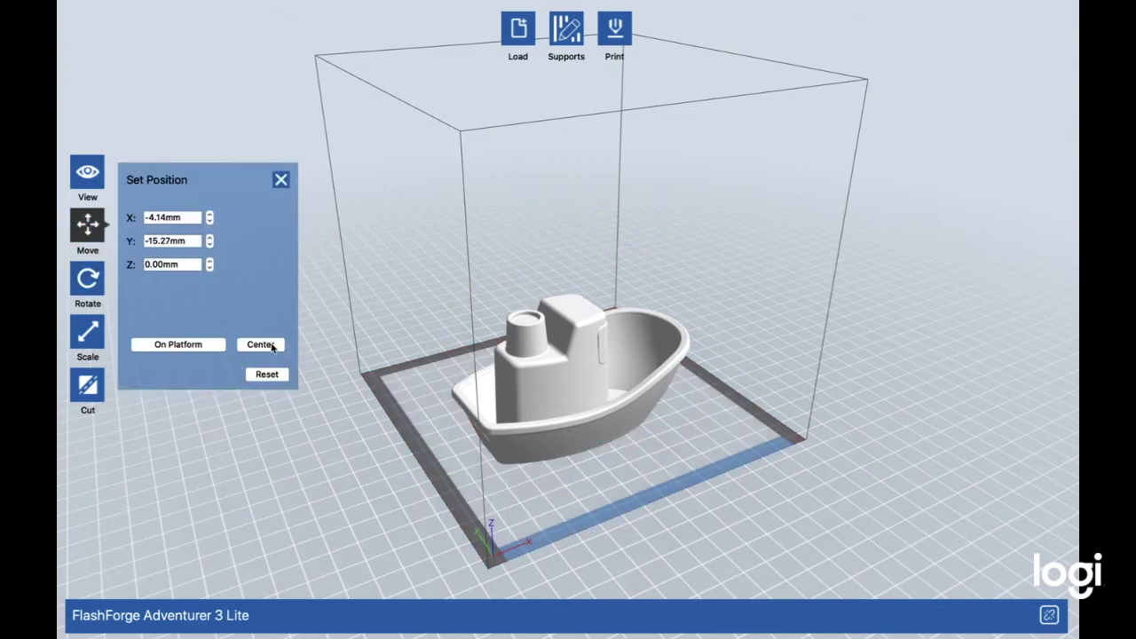
left_click(194, 436)
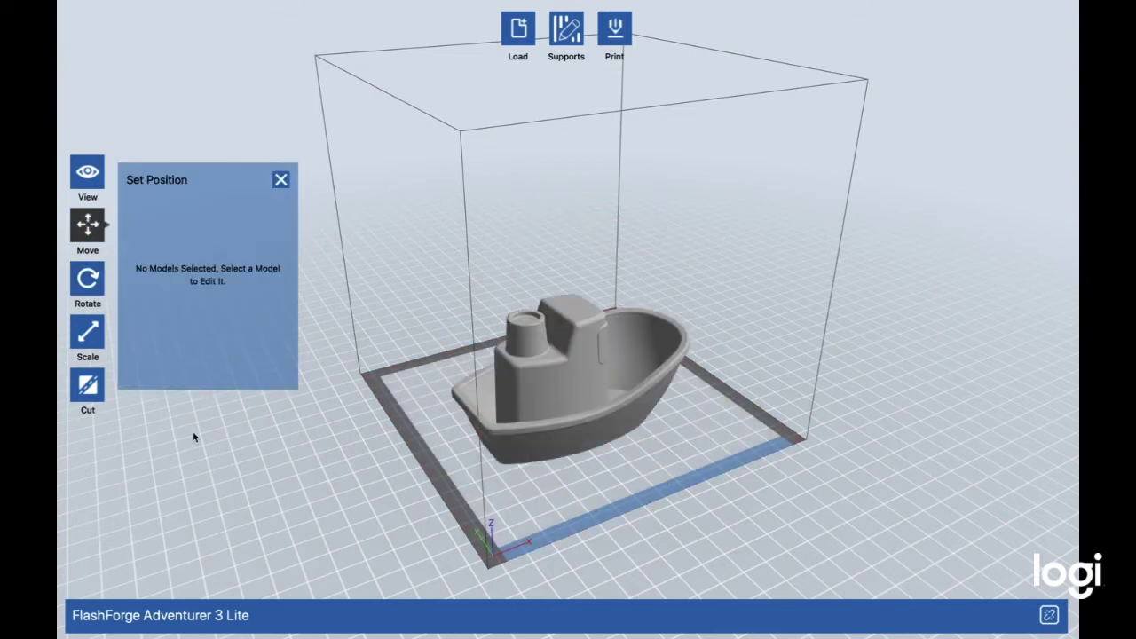
- Inspect the boat from bottom, front, right, left and top preset views, then return to default
left_click(87, 173)
left_click(263, 215)
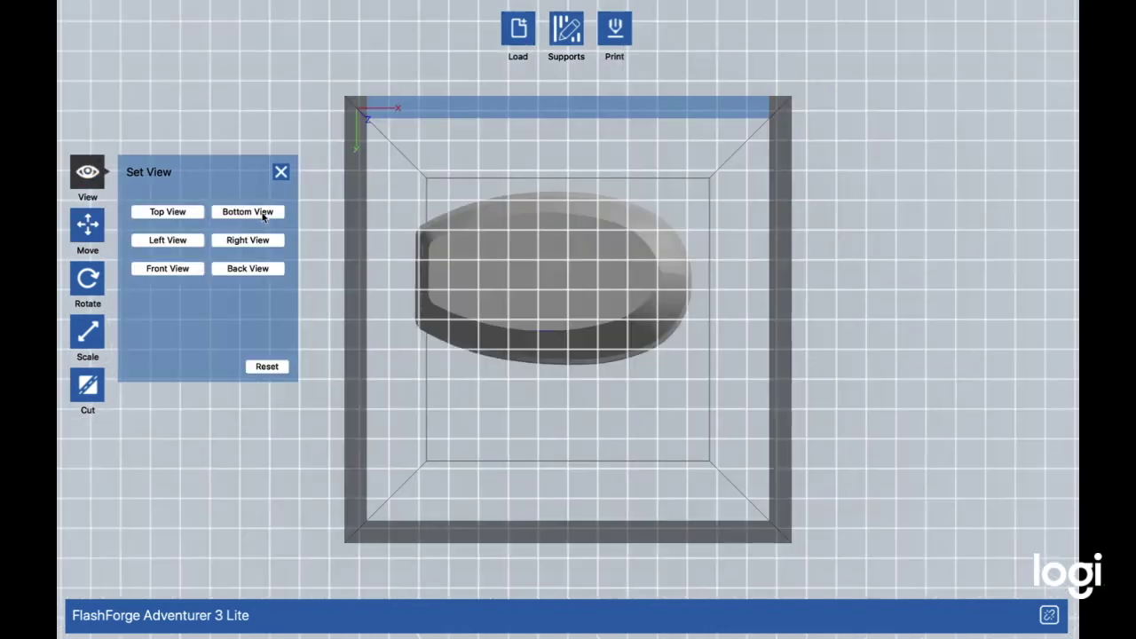
left_click(260, 269)
left_click(252, 242)
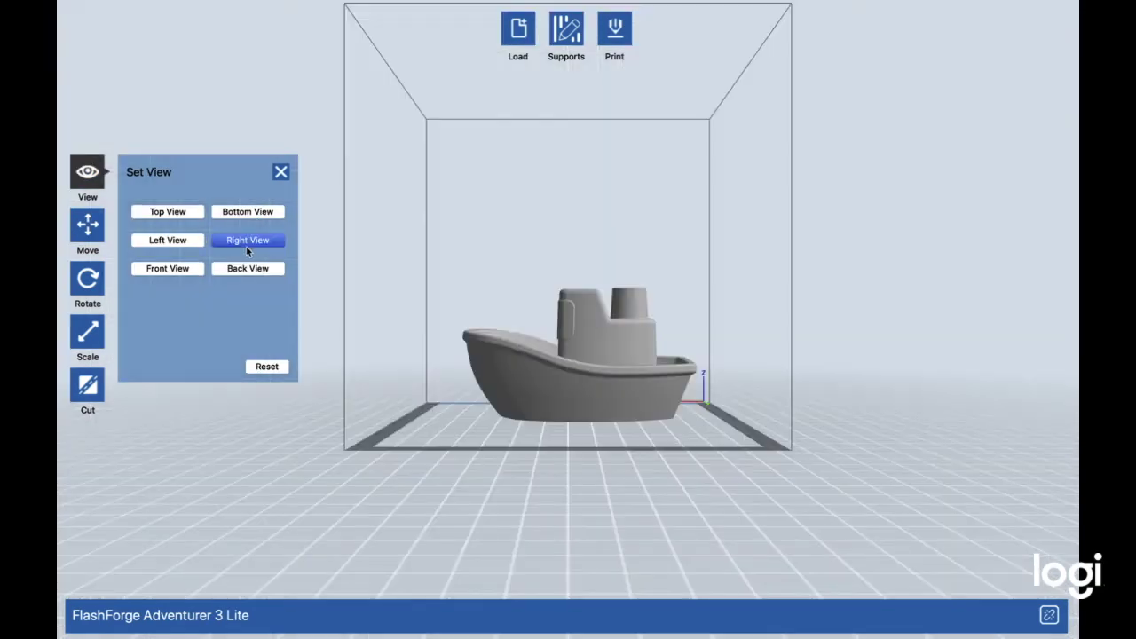
left_click(192, 247)
left_click(194, 268)
left_click(189, 219)
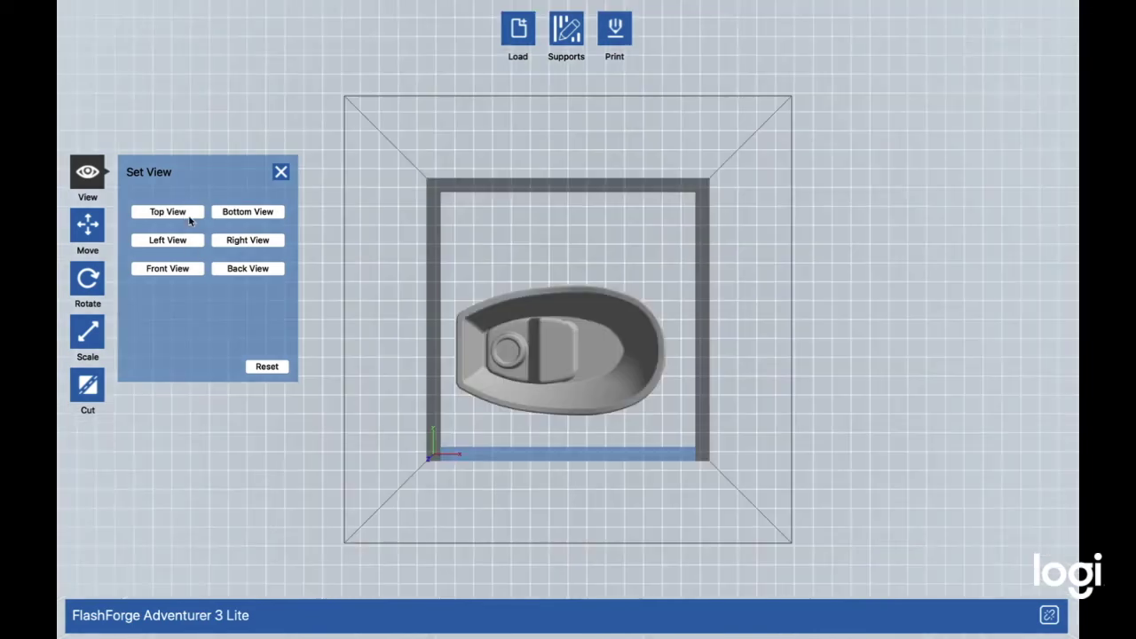
left_click(272, 367)
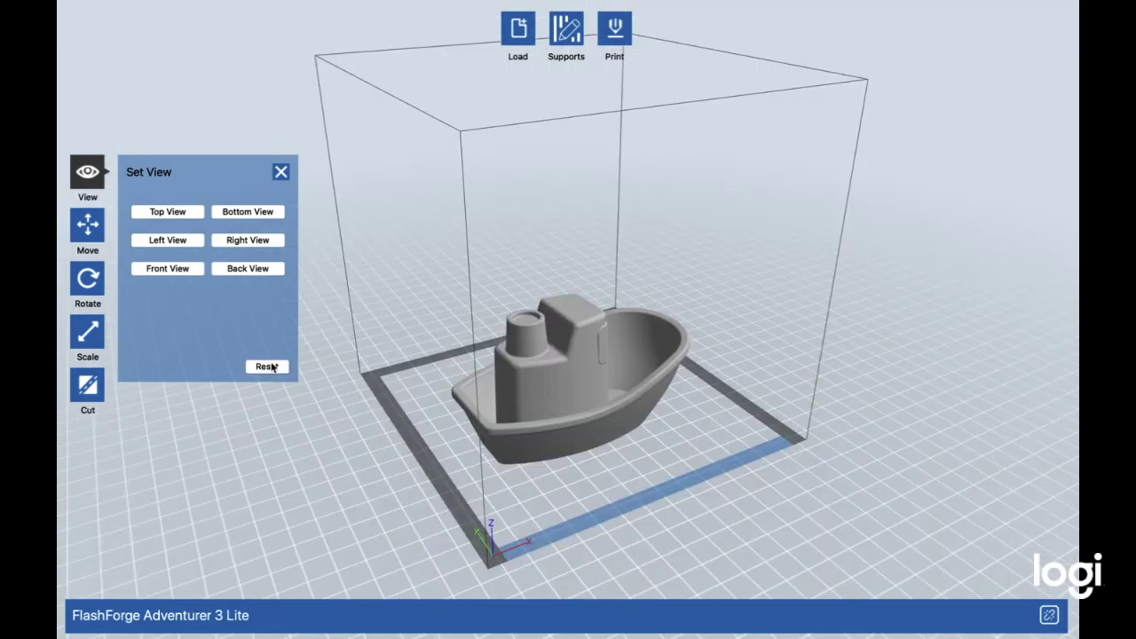
- Scale the boat uniformly to about 64.76 × 40.24 × 36.87 mm
left_click(87, 330)
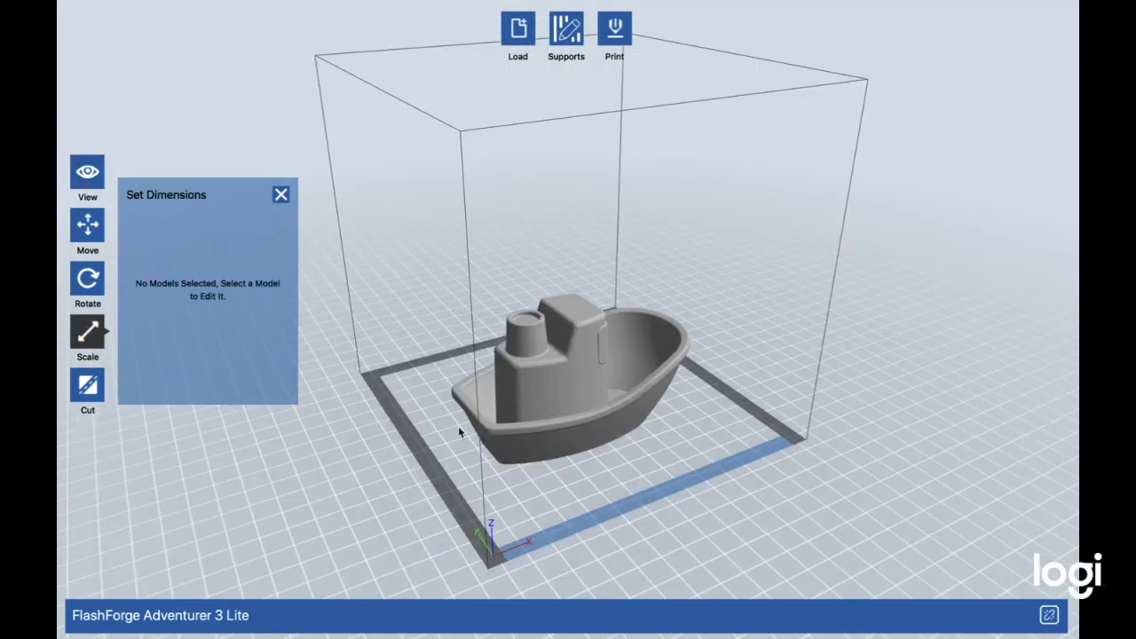
left_click(605, 371)
left_click_drag(605, 371, 544, 410)
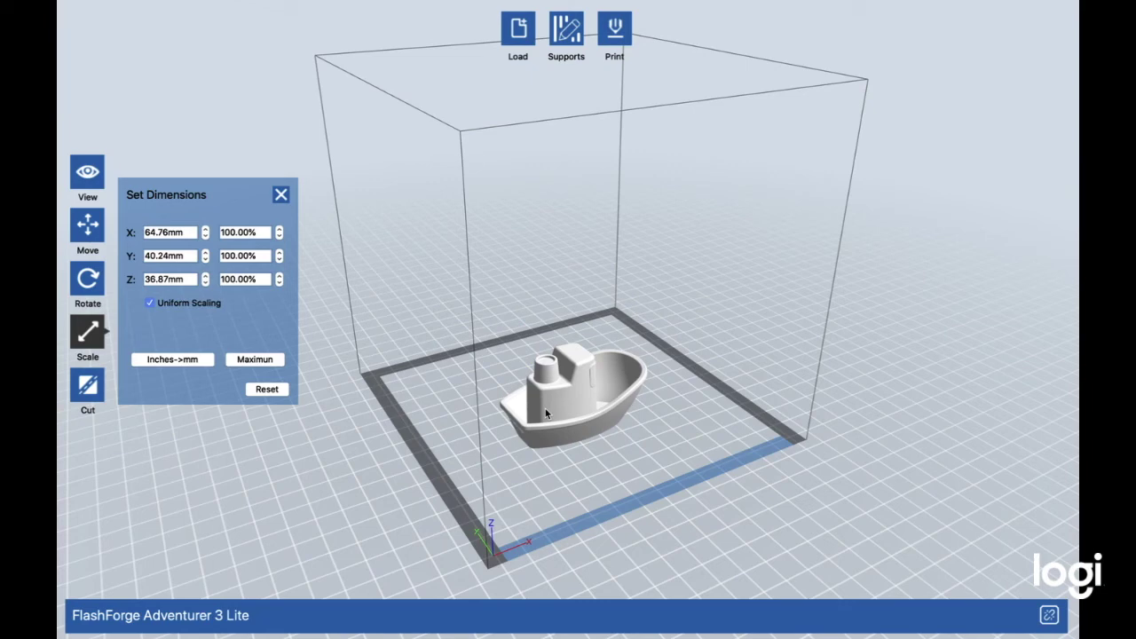
left_click(294, 515)
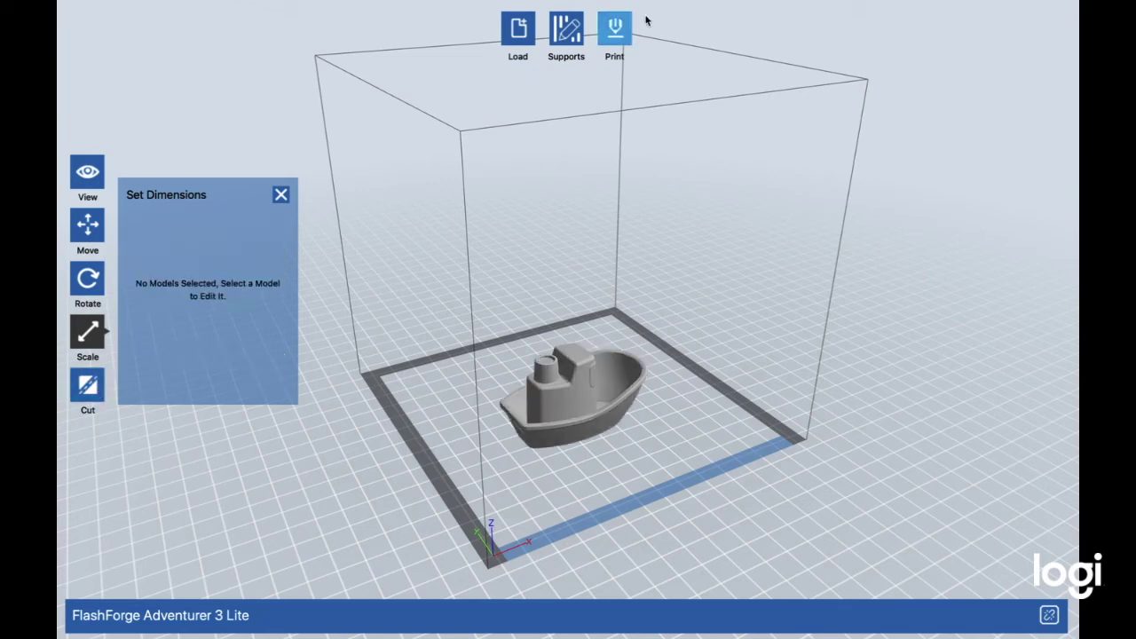
- Set the print material to PLA and disable supports
left_click(611, 35)
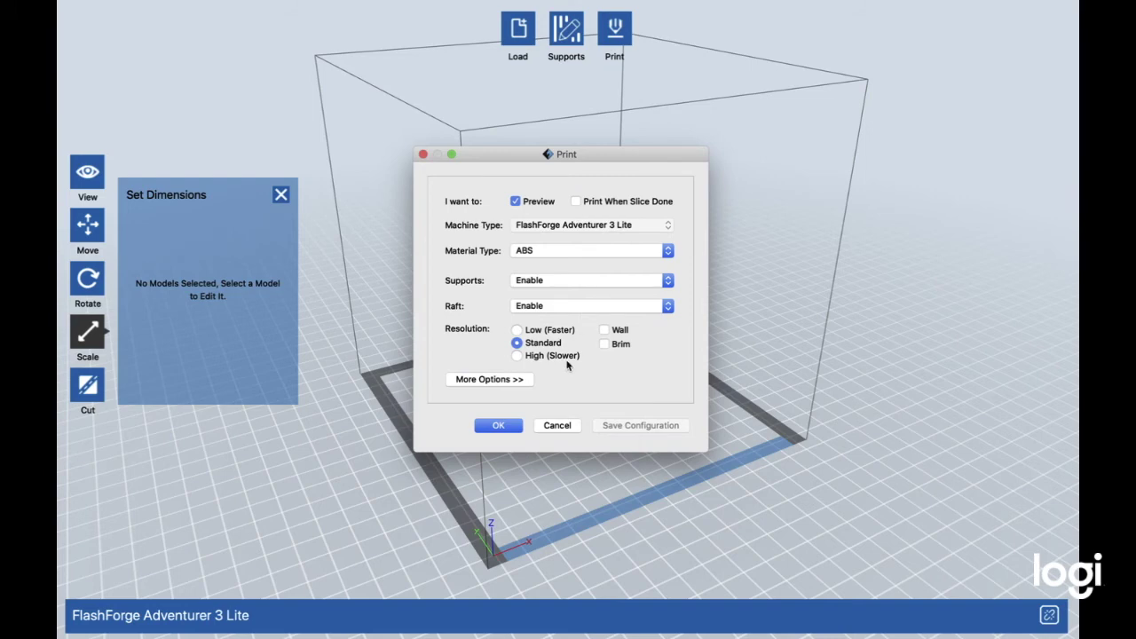
left_click(552, 251)
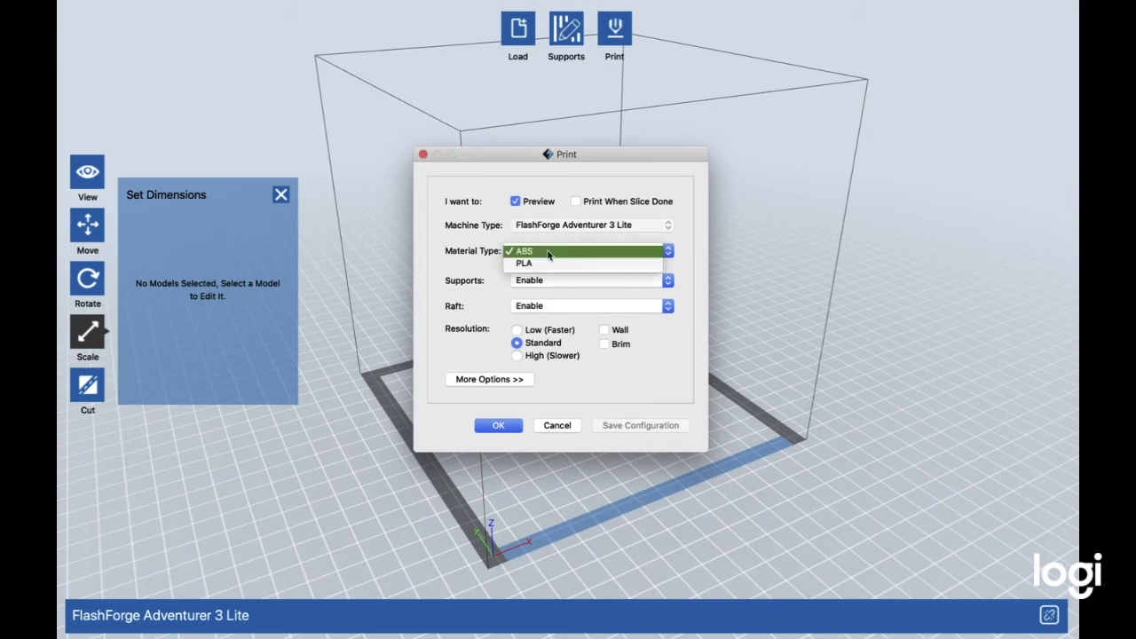
left_click(545, 276)
left_click(543, 253)
left_click(540, 263)
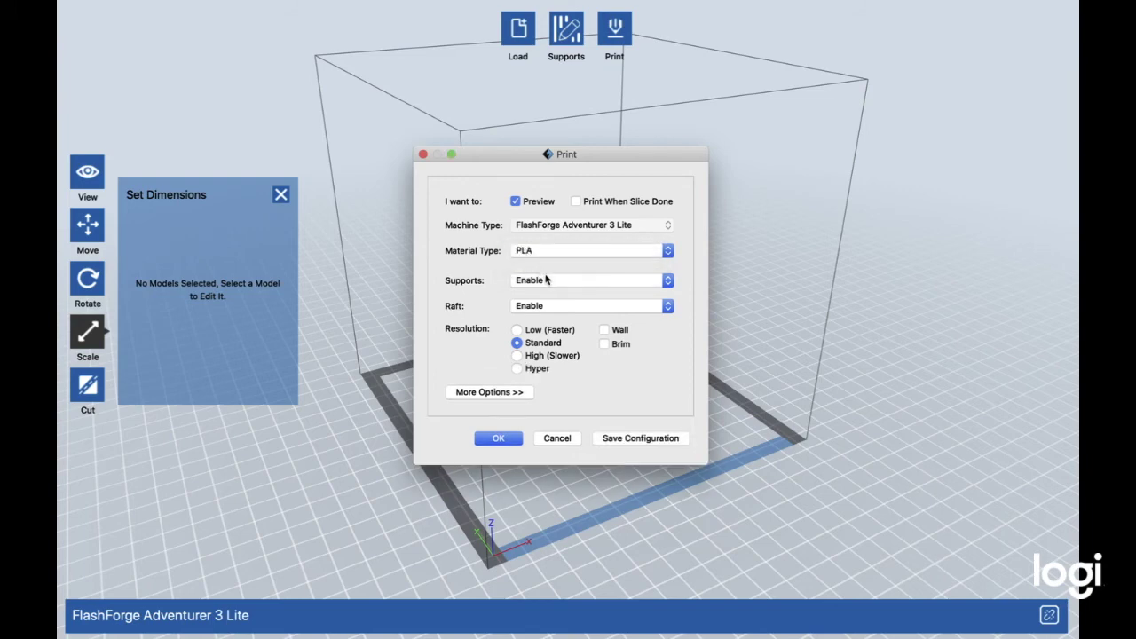
left_click(543, 279)
left_click(533, 303)
left_click(538, 280)
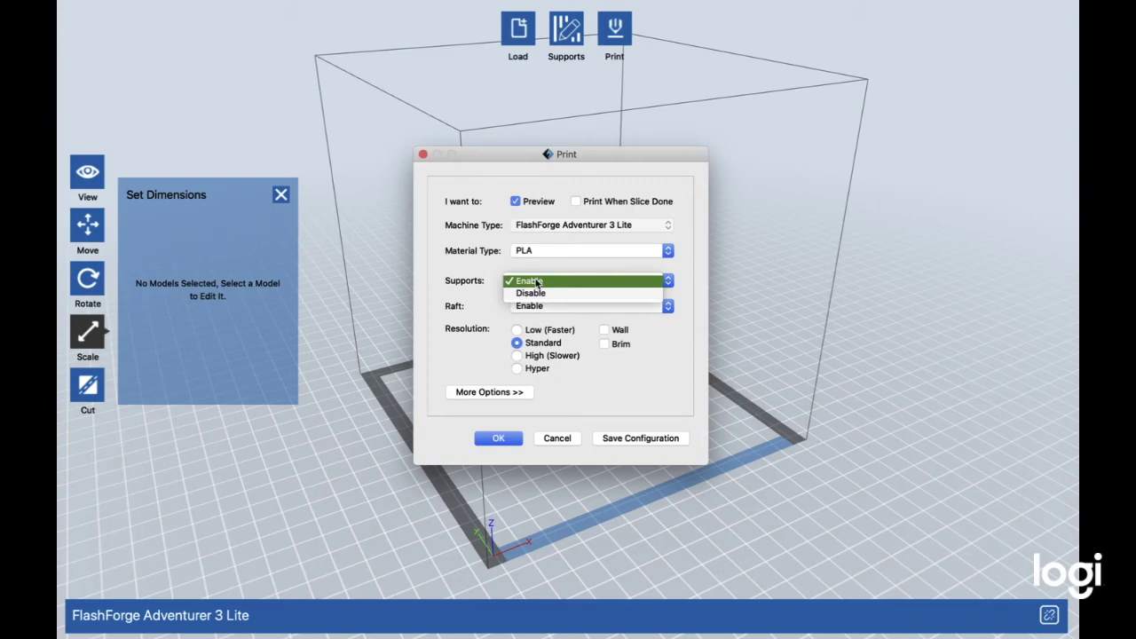
left_click(543, 293)
- Disable the raft and set resolution to Low (Faster), showing advanced options
left_click(548, 305)
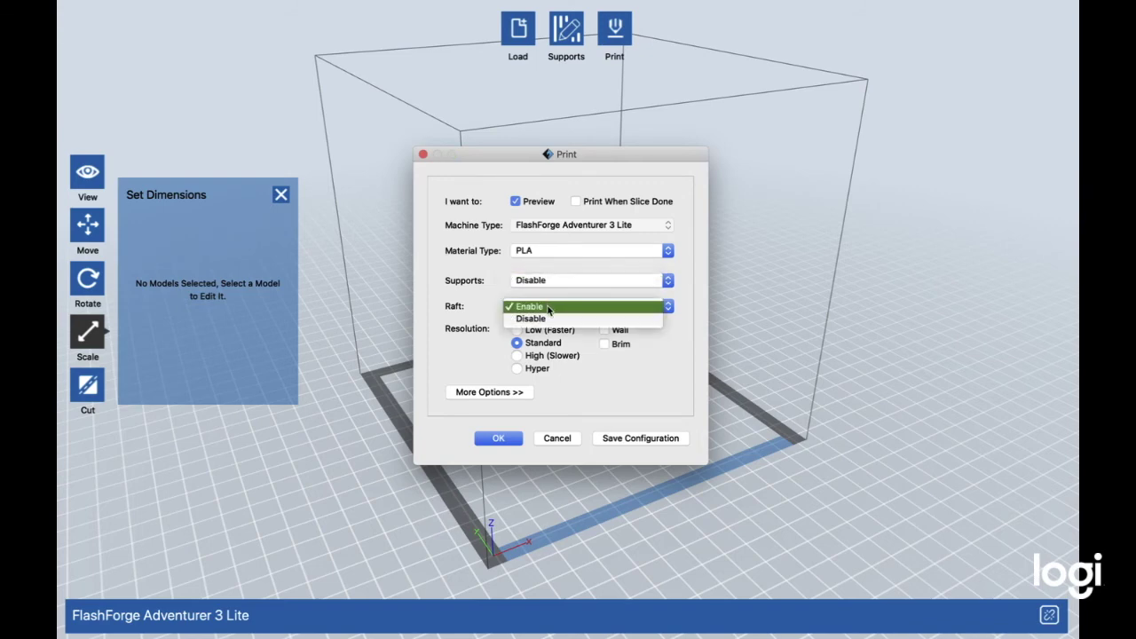
left_click(550, 317)
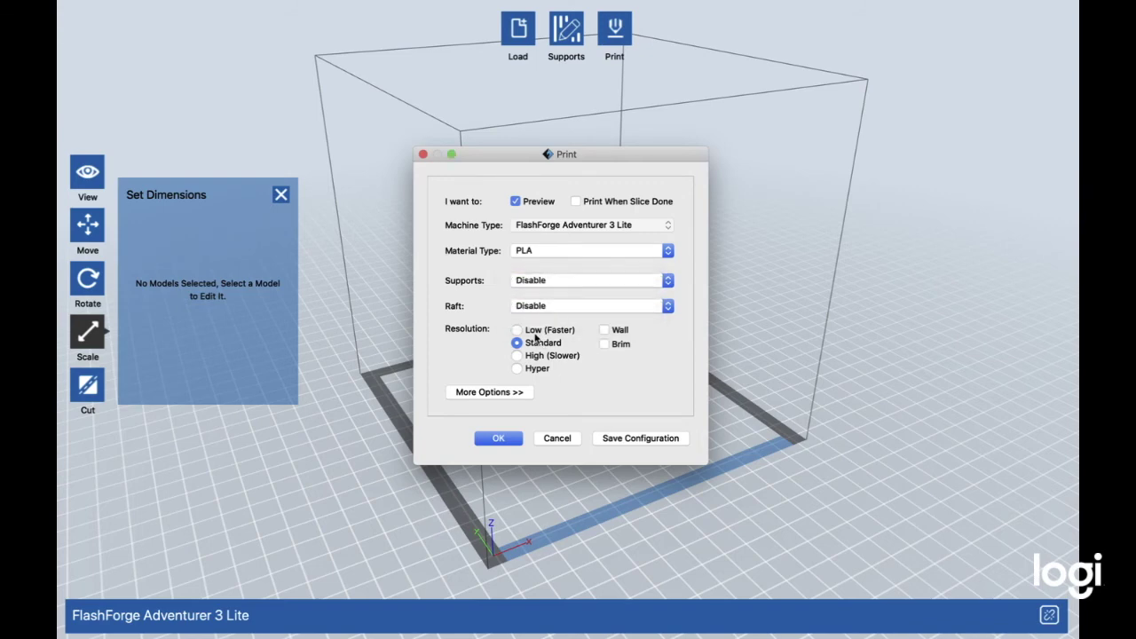
left_click(518, 329)
left_click(515, 340)
left_click(517, 333)
left_click(499, 393)
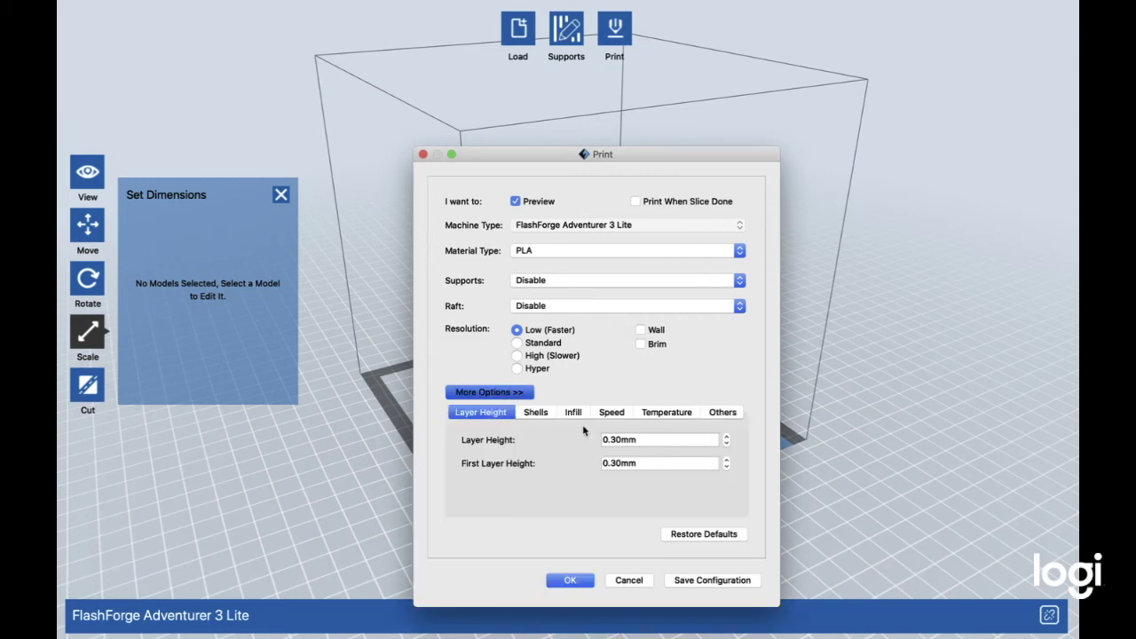
- Review the advanced settings tabs, accept them and save Toy_Boat_By_CT3D.xyz_ to Downloads
left_click(546, 414)
left_click(569, 413)
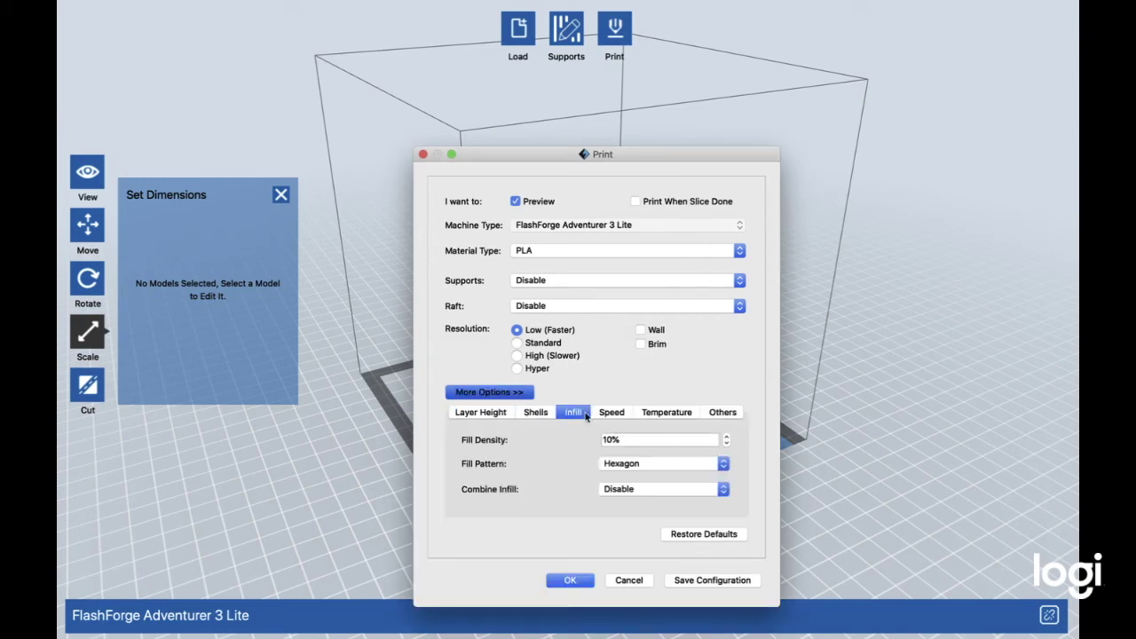
left_click(612, 414)
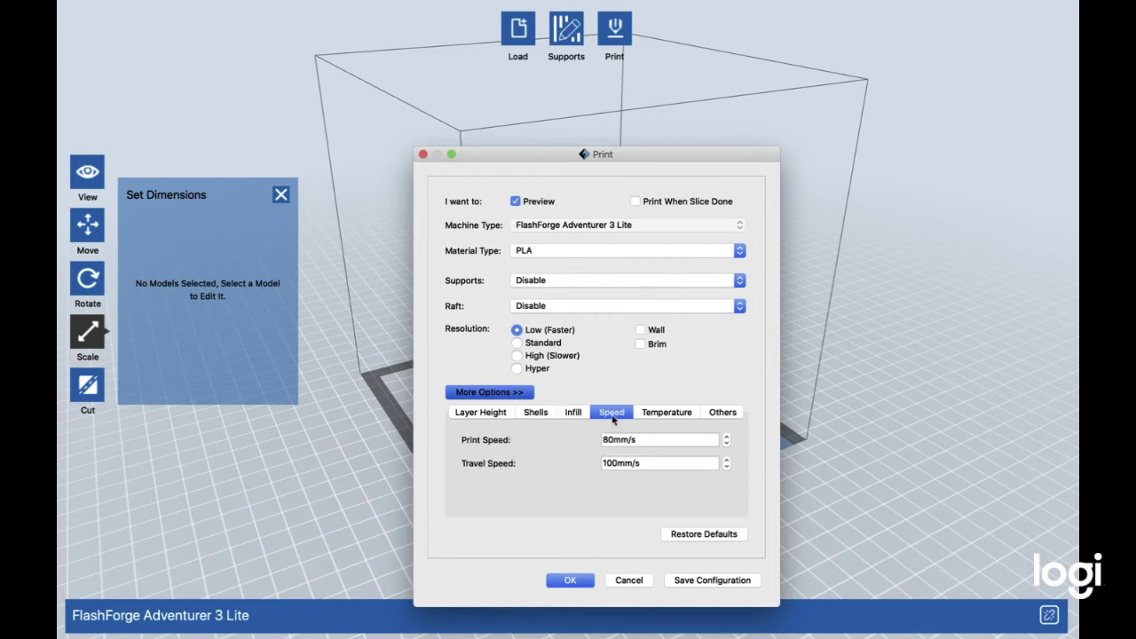
left_click(674, 413)
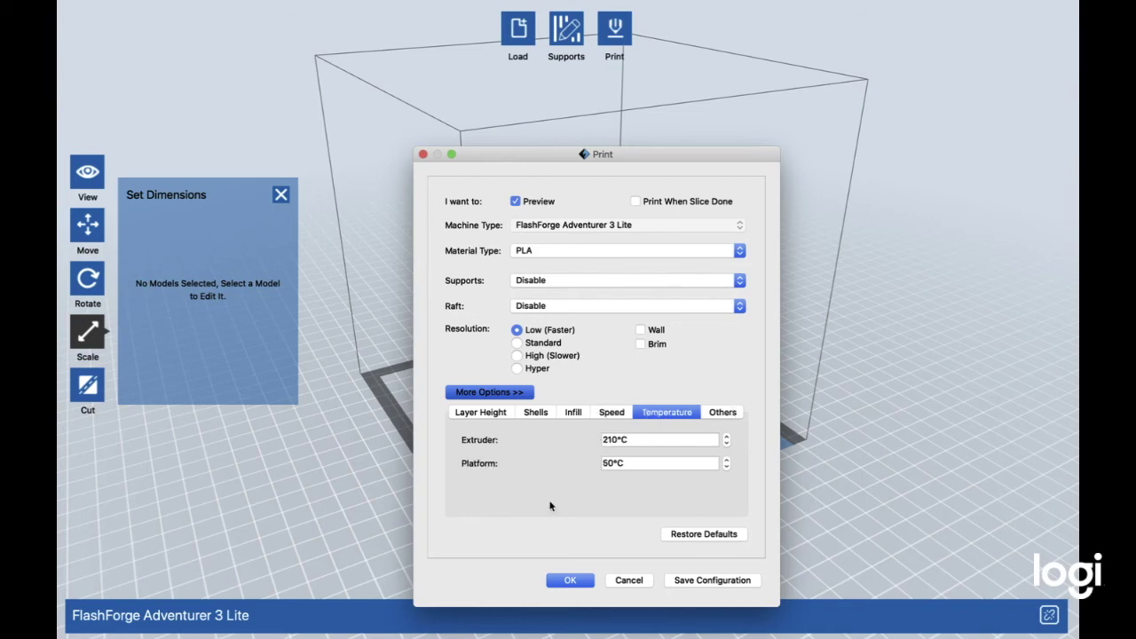
left_click(723, 413)
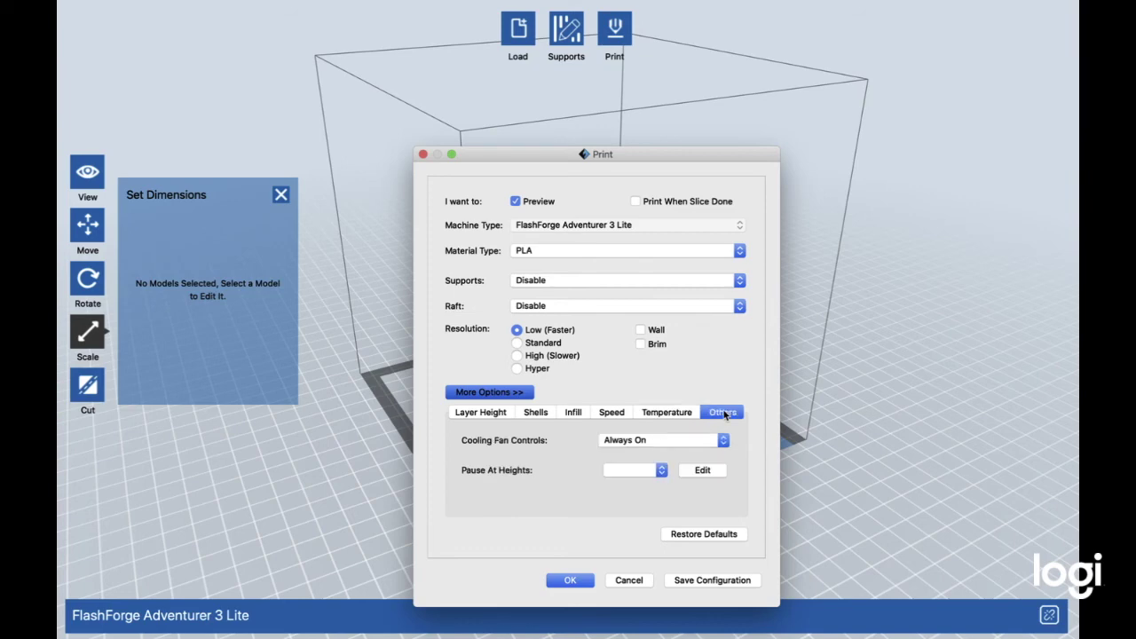
left_click(466, 416)
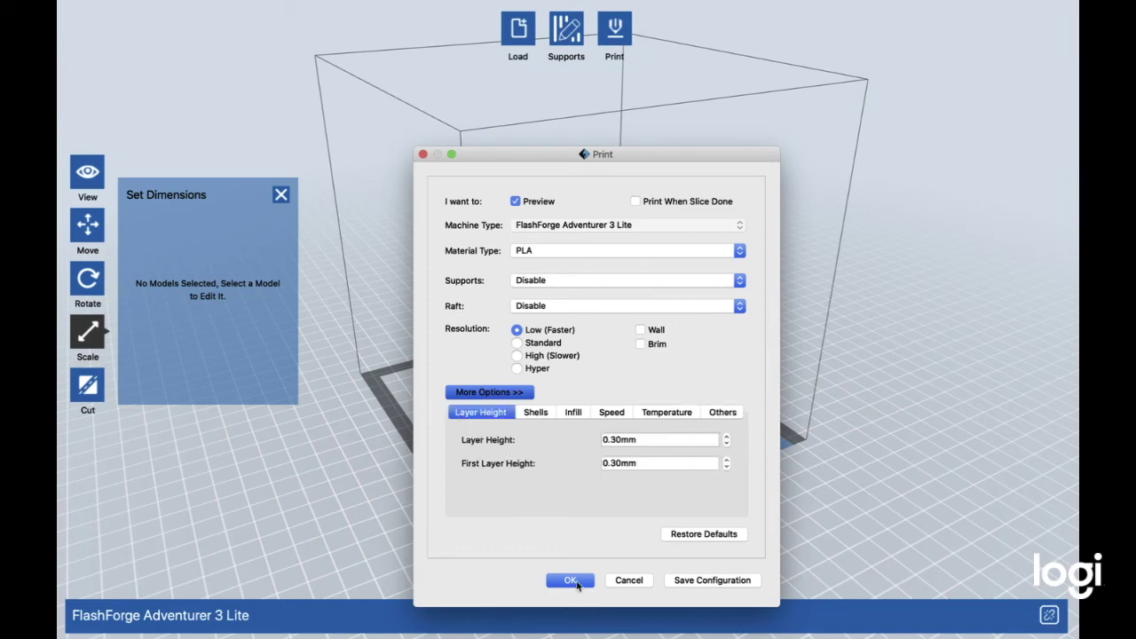
left_click(571, 581)
left_click(725, 327)
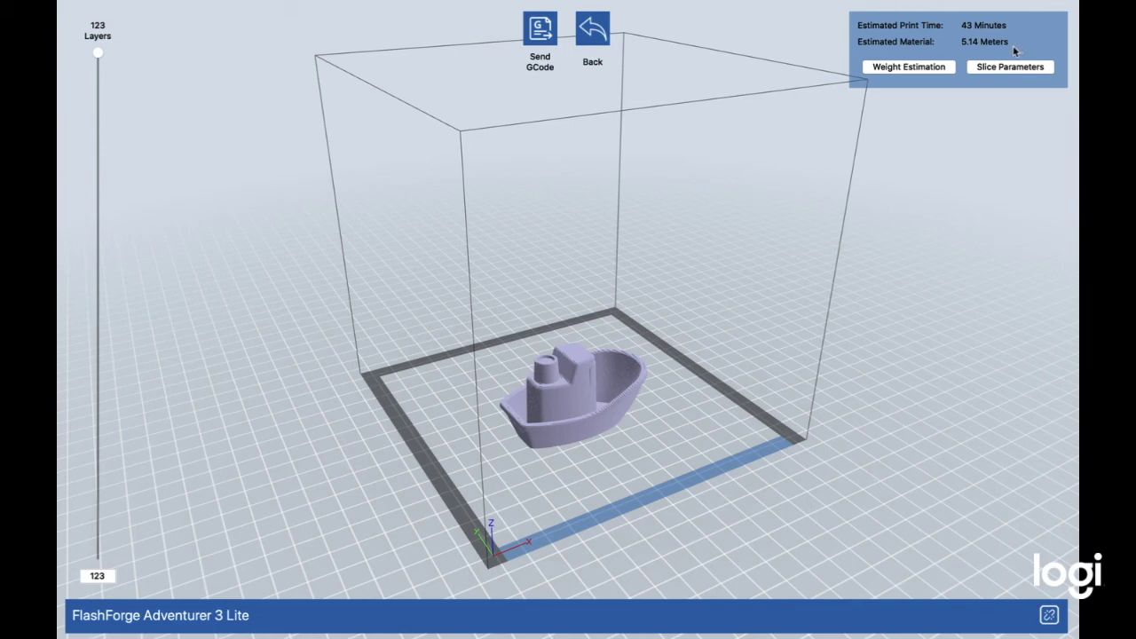
- Check the filament weight estimate and bring up Connect Machine at 192.168.1.90:8899
left_click(941, 68)
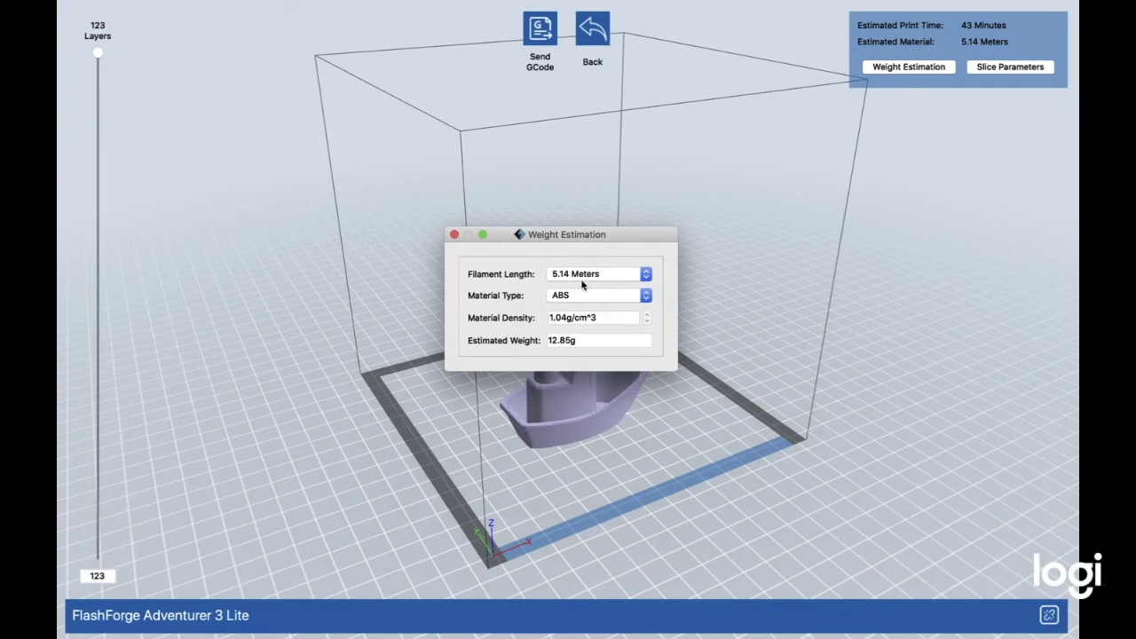
left_click(454, 234)
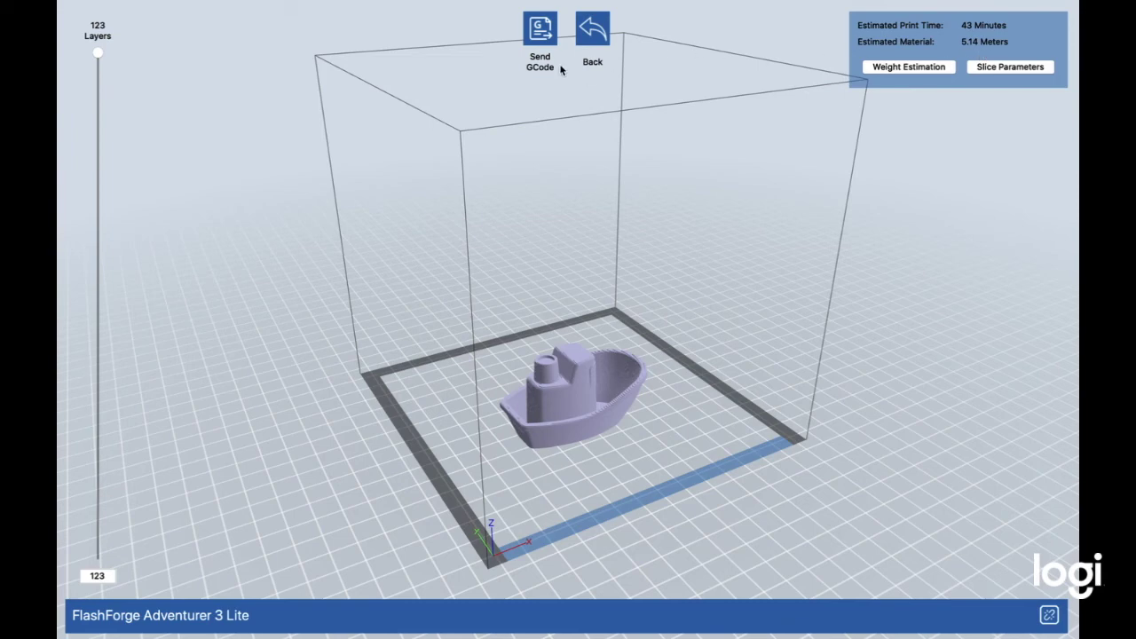
left_click(545, 35)
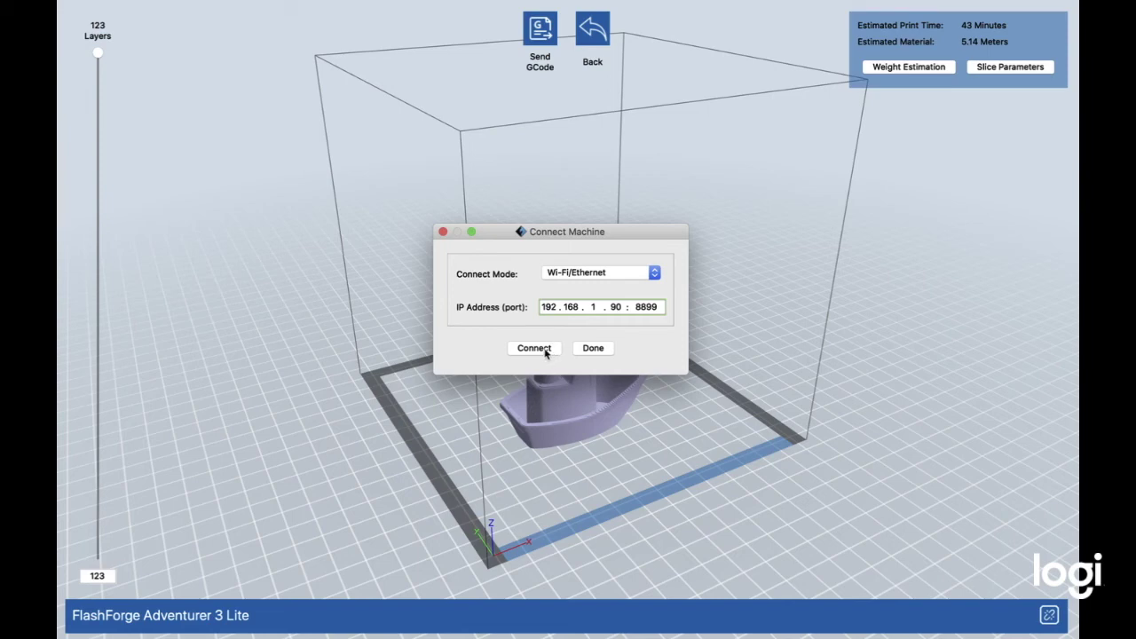
- Attempt a Wi-Fi connection to 192.168.1.90:8899 twice, dismissing each Connect failed alert
left_click(538, 349)
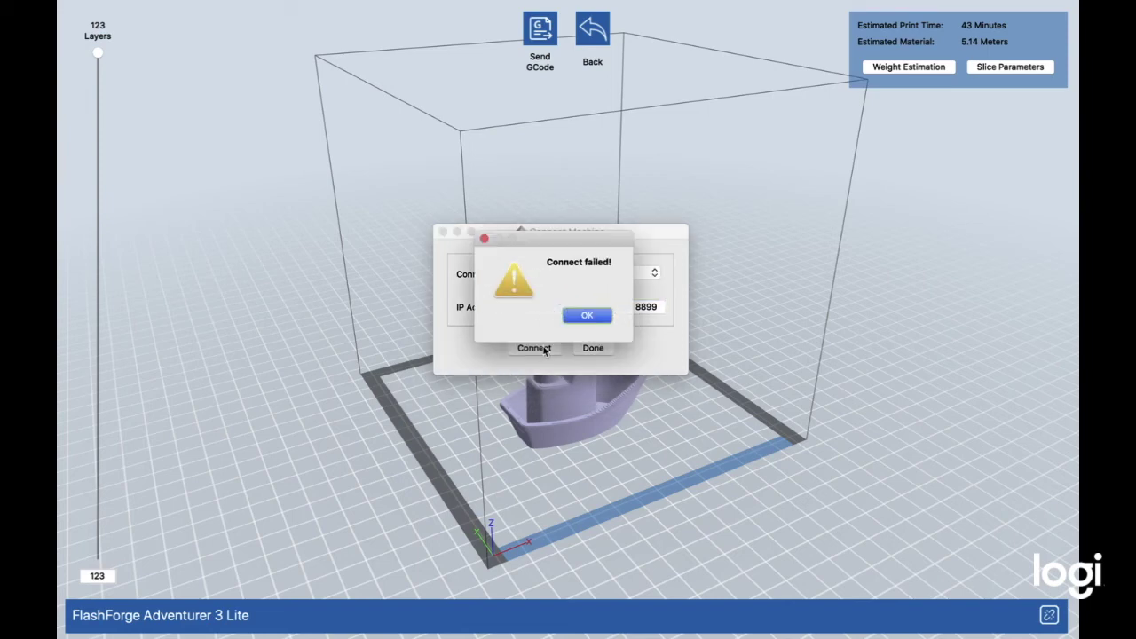
left_click(584, 317)
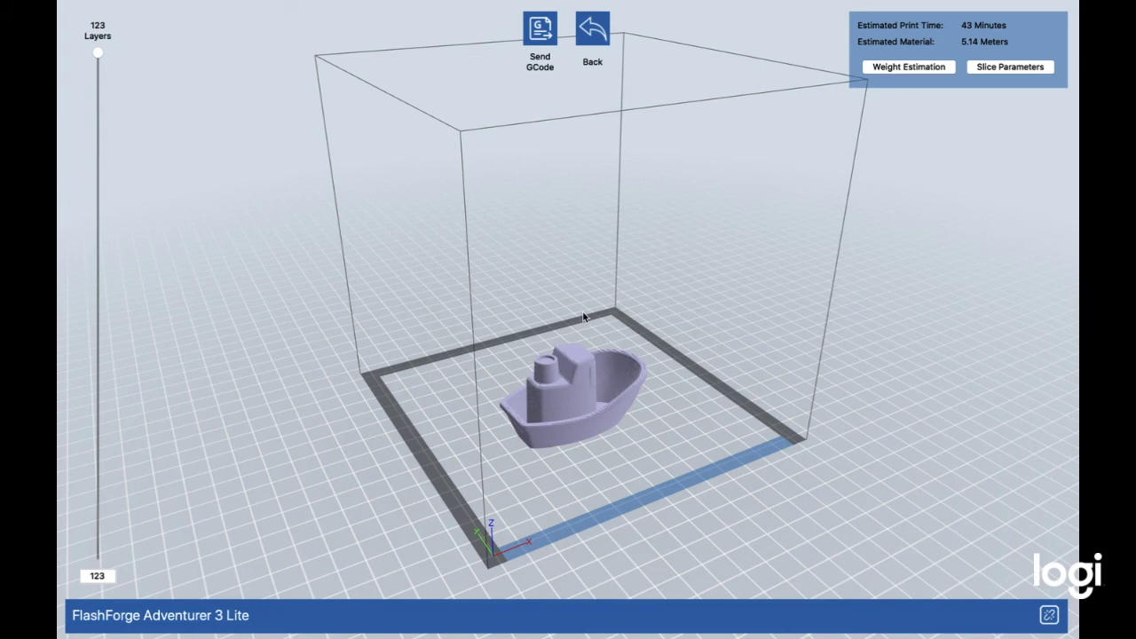
left_click(545, 21)
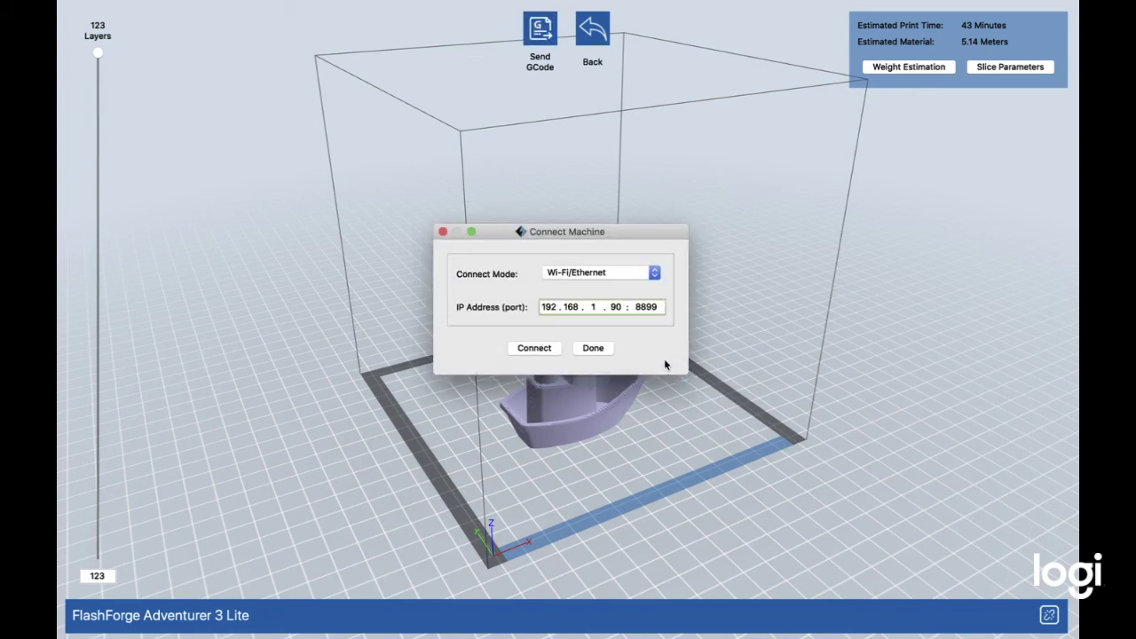
left_click(535, 347)
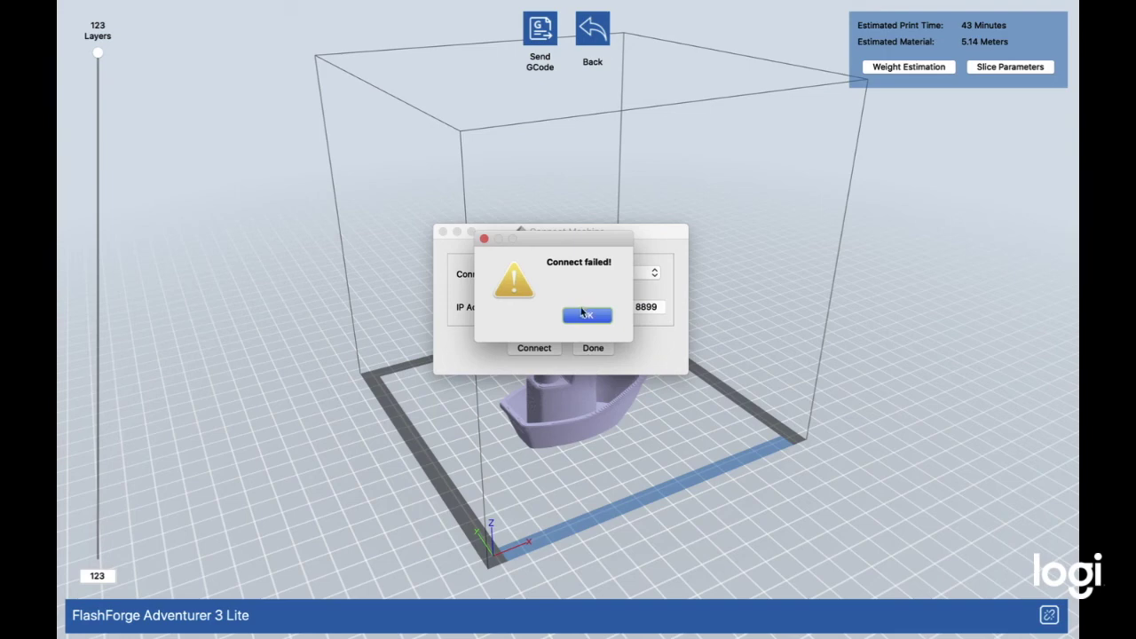
left_click(586, 315)
- Reopen the connection settings, check the IP address, and close them unconnected
left_click(535, 12)
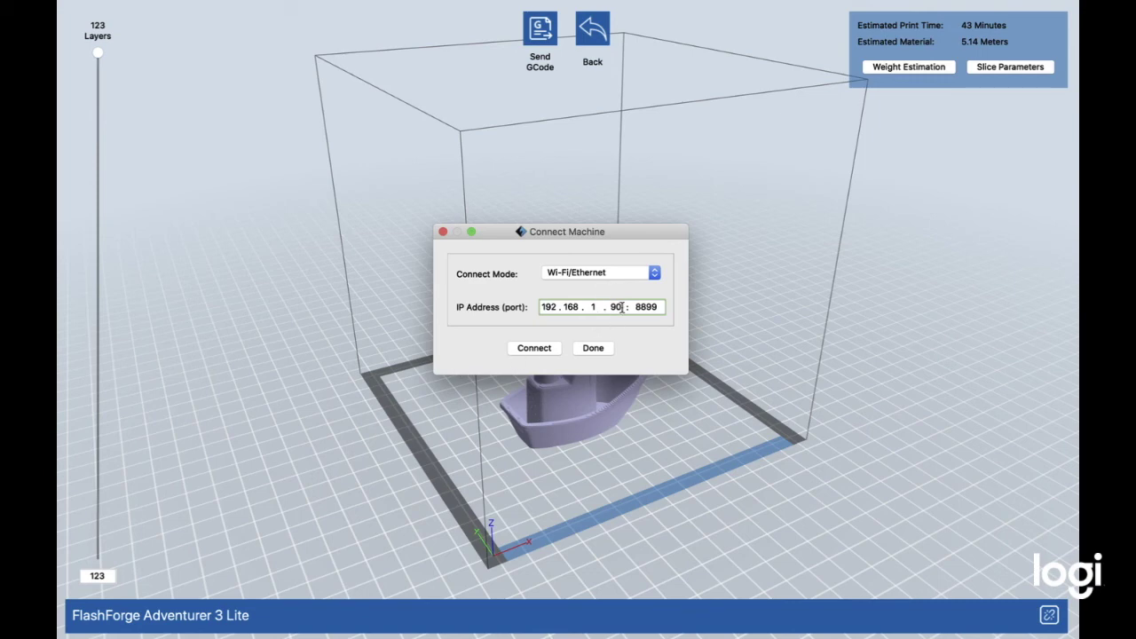
left_click(621, 307)
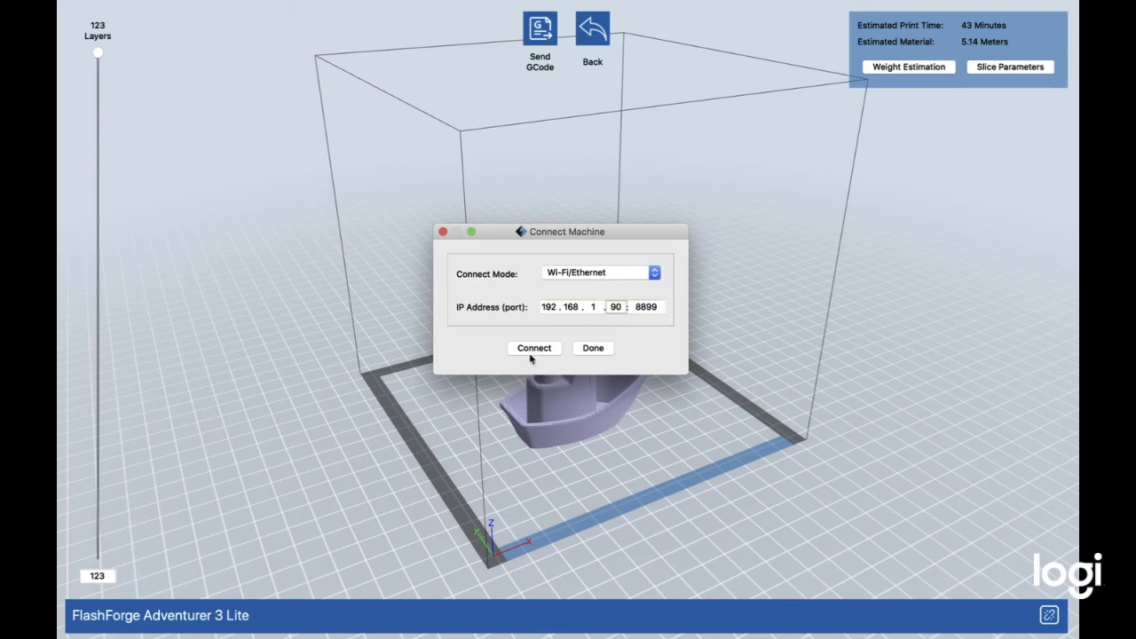
left_click(591, 351)
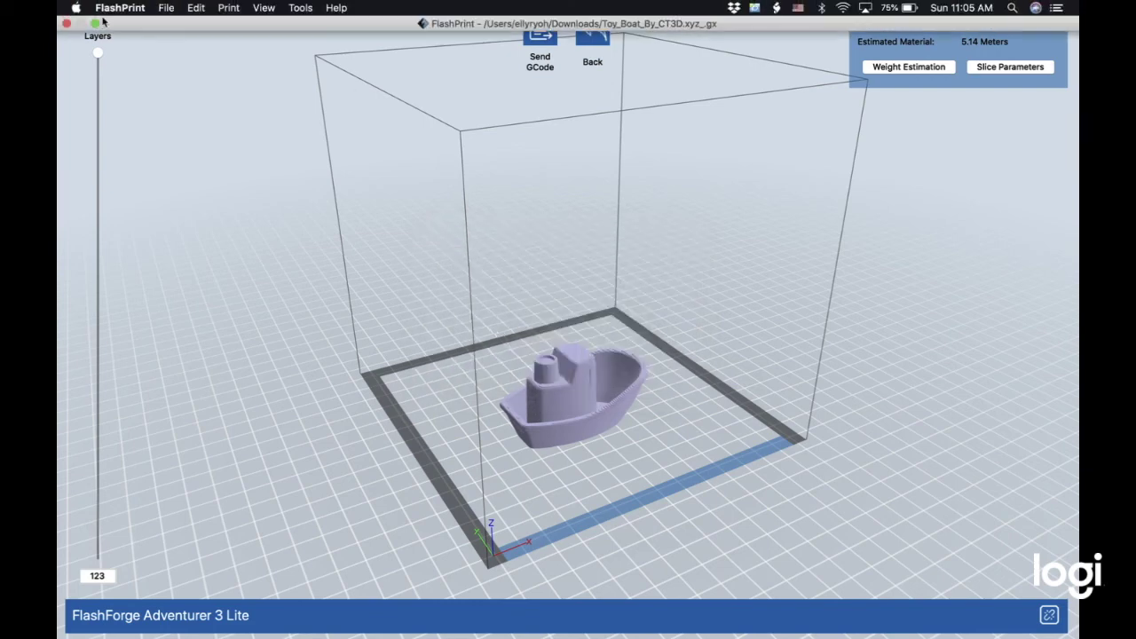
- Exit FlashPrint full screen and restart the Logi Capture recording
left_click(100, 27)
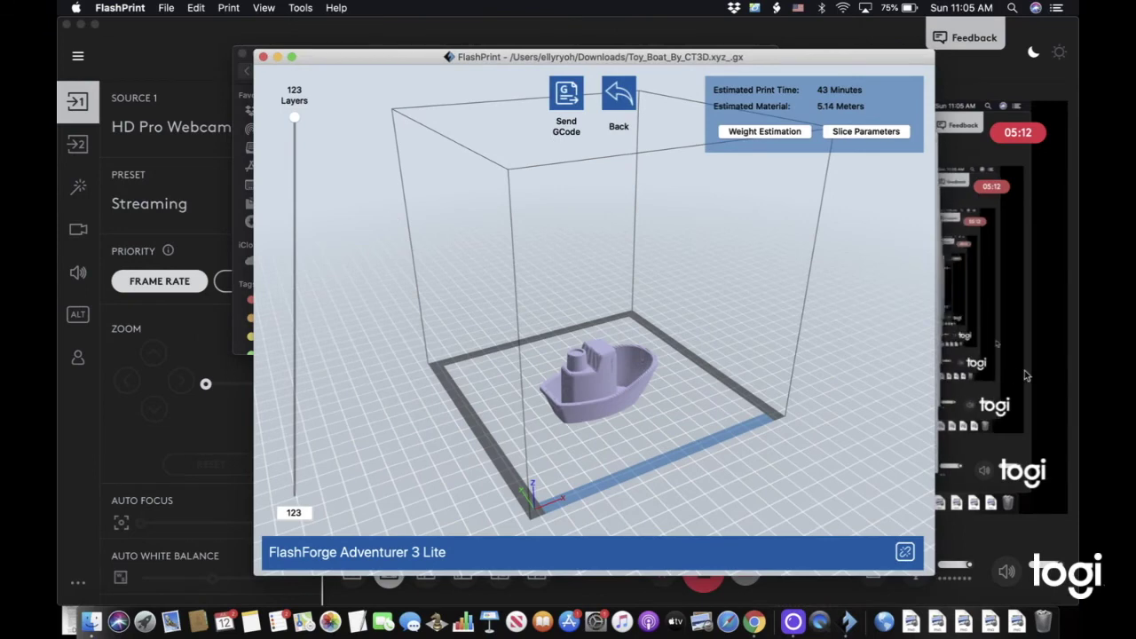
left_click(688, 593)
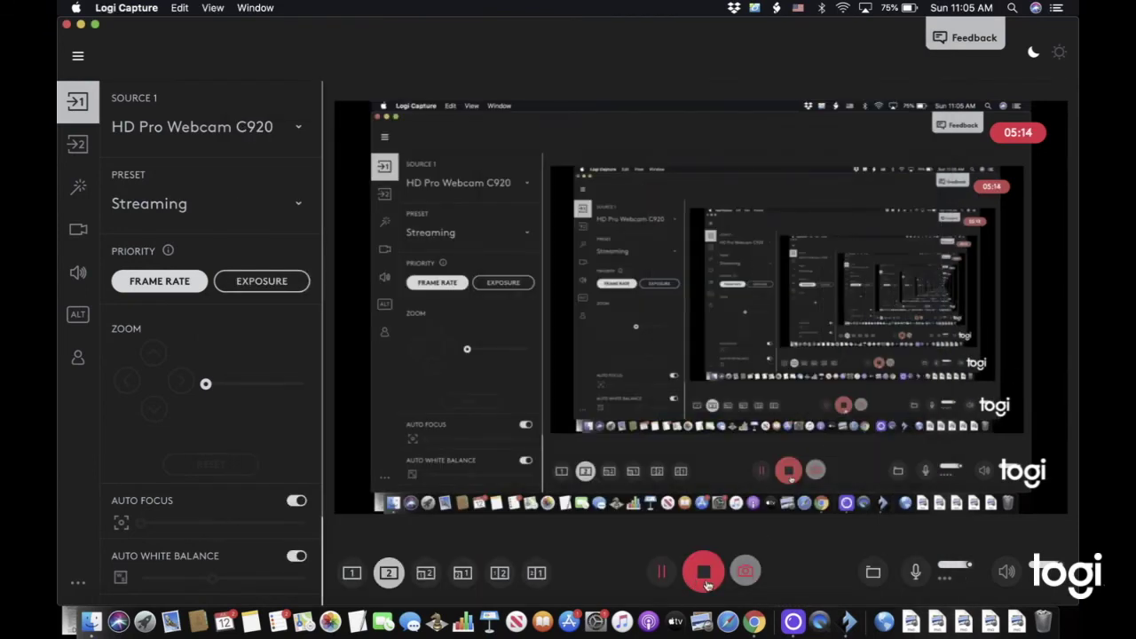
left_click(703, 572)
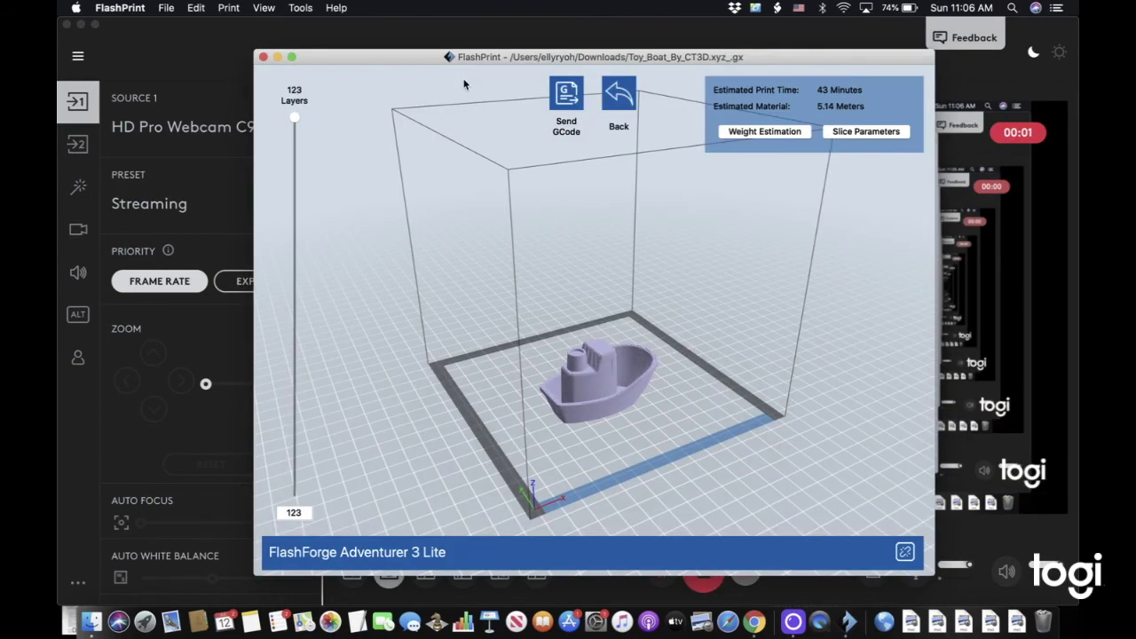
- Return to full screen and connect the printer over Wi-Fi/Ethernet, reaching Ready status
left_click(290, 59)
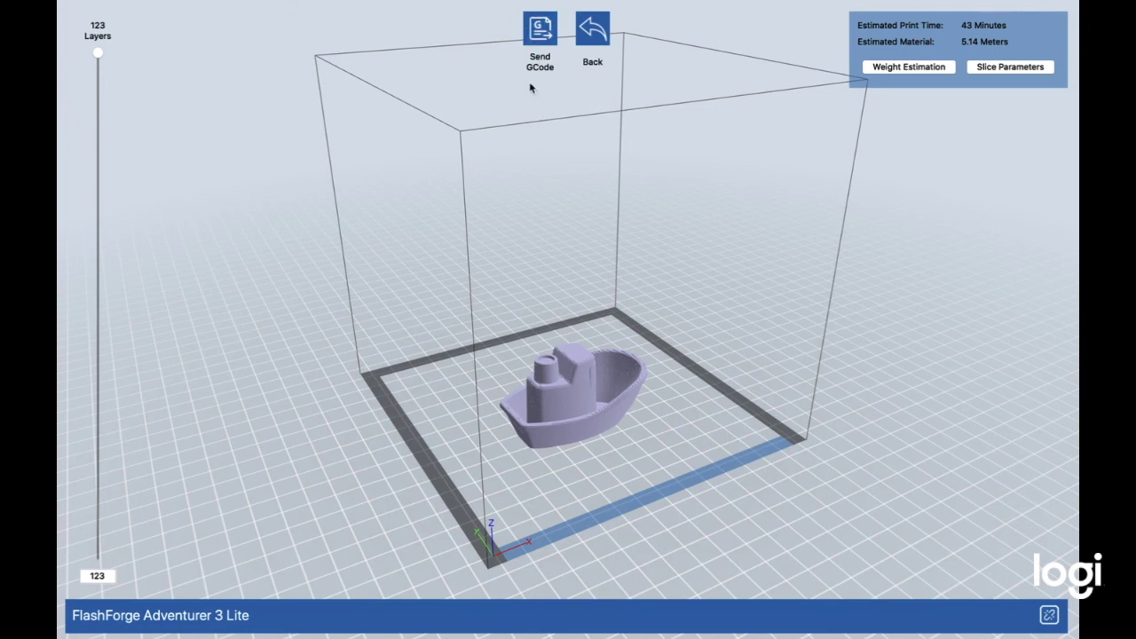
left_click(538, 31)
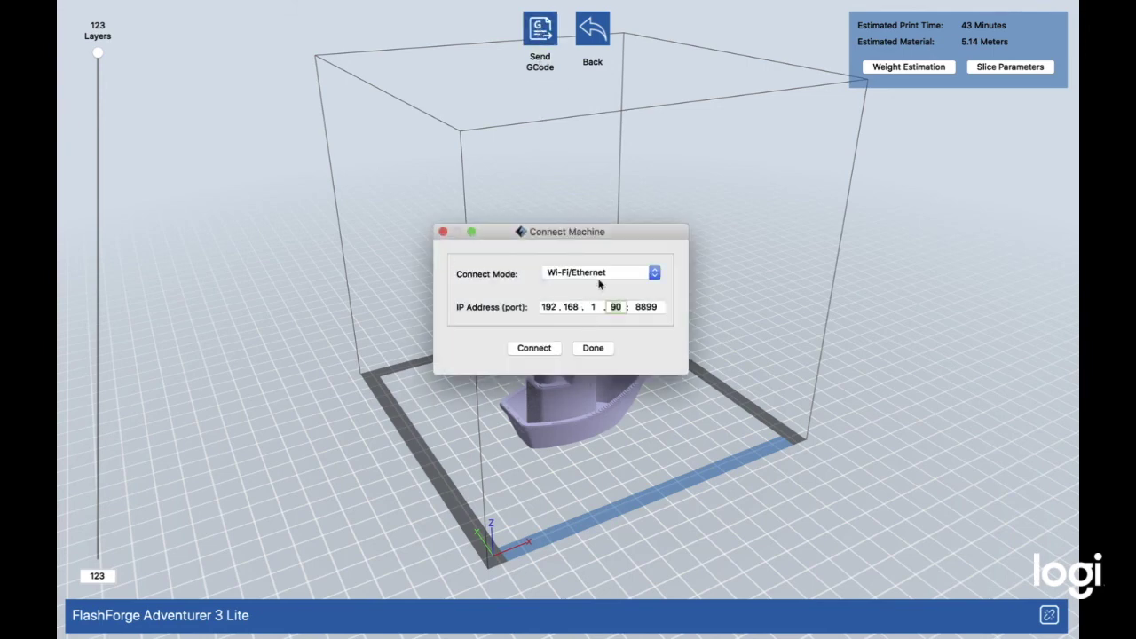
left_click(654, 274)
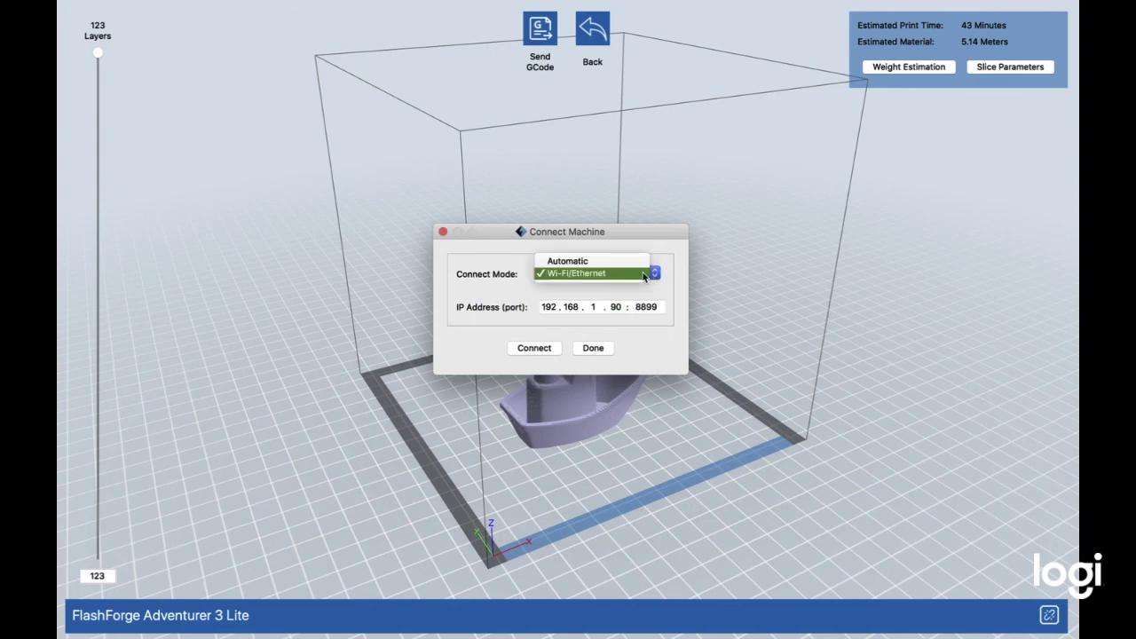
left_click(599, 276)
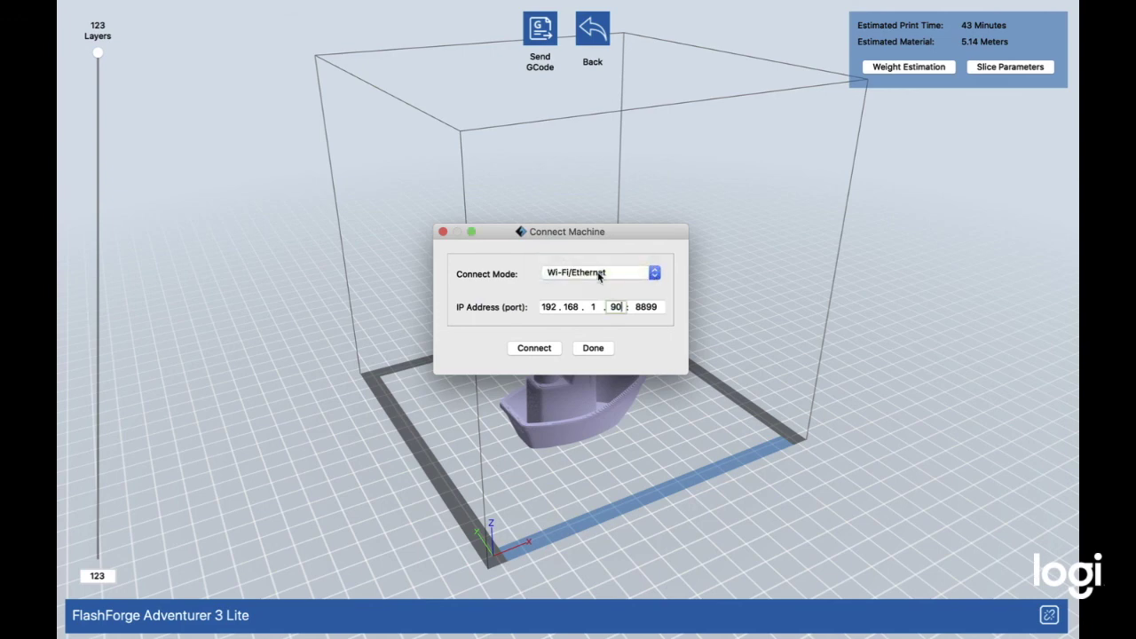
left_click(535, 348)
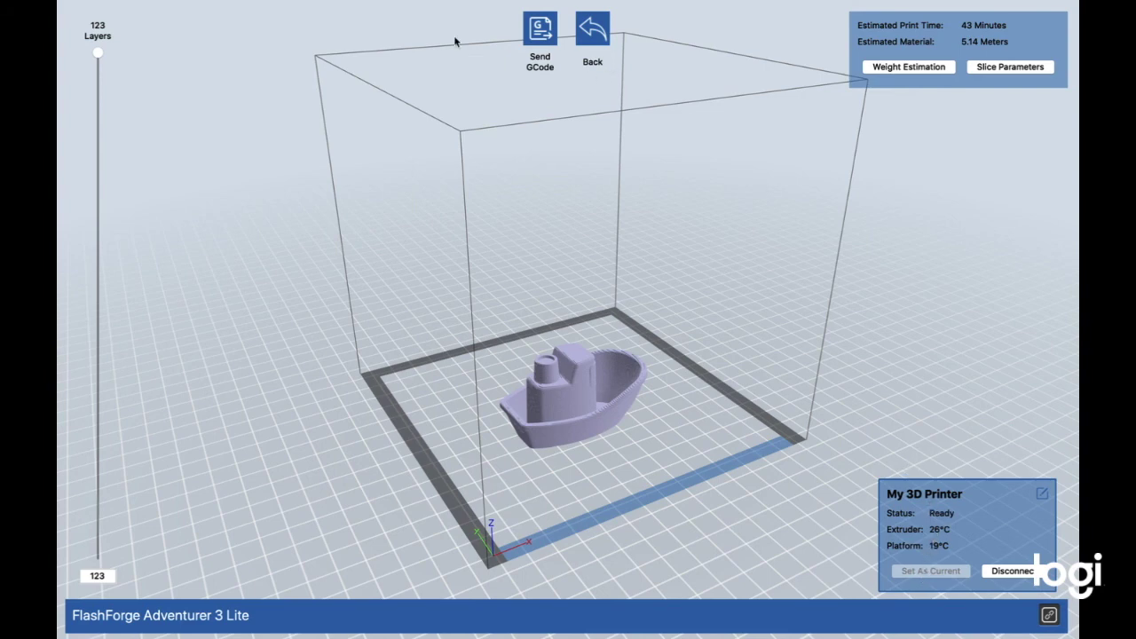
- Take FlashPrint out of full screen so its window sits over Logi Capture
mouse_move(373, 2)
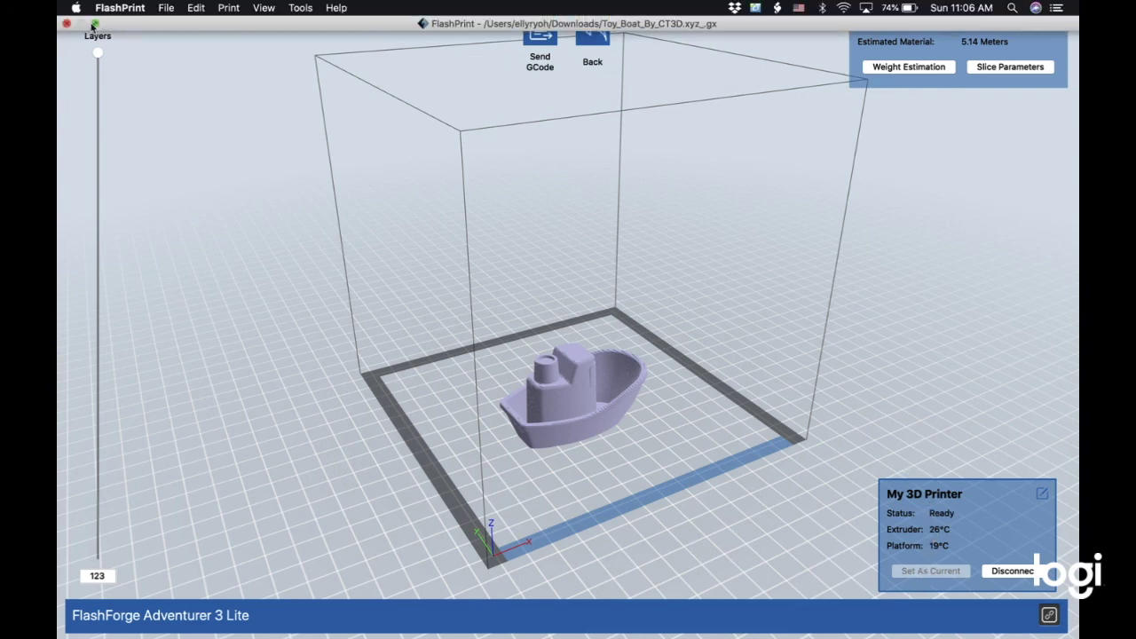
left_click(95, 24)
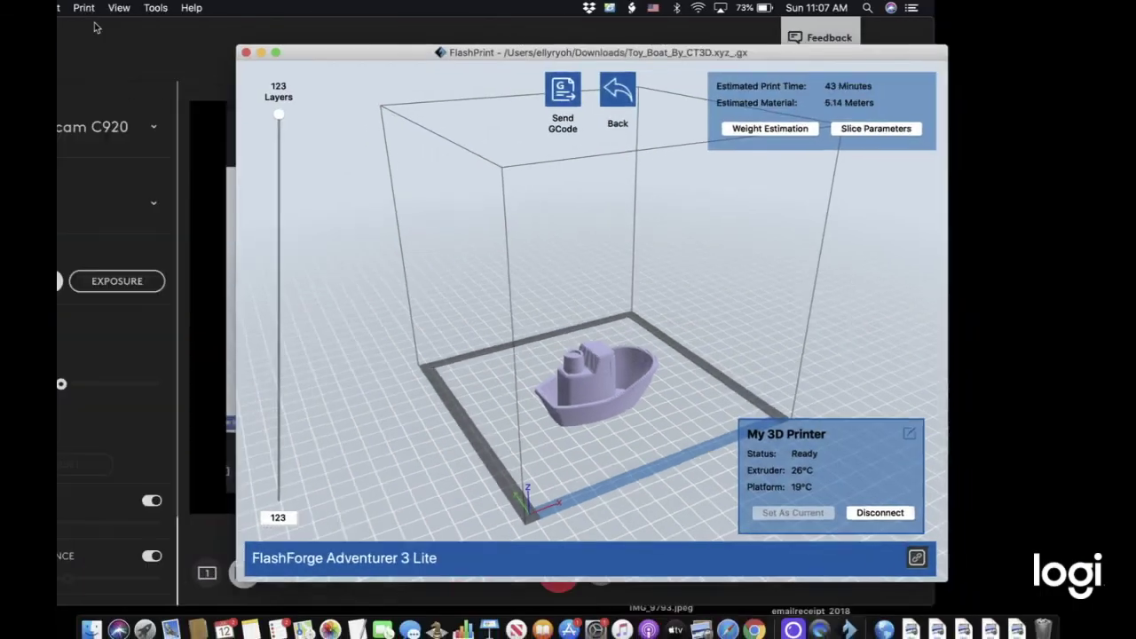